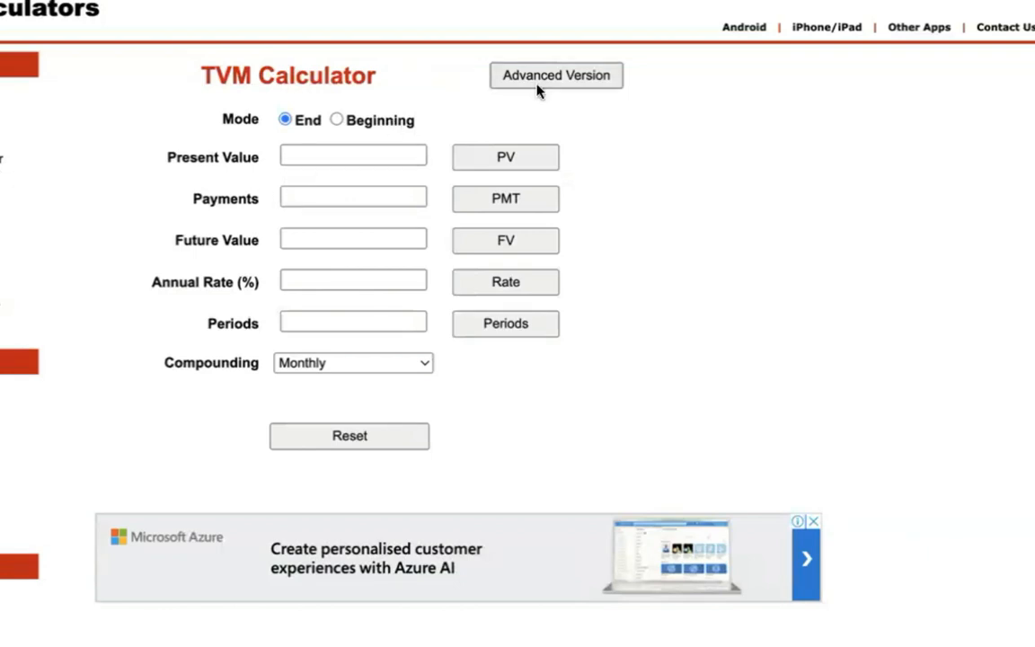
Step: Examine the advanced version, the basic TVM calculator's input fields and the compounding frequency options
{"action": "left_click", "coordinate": [559, 77]}
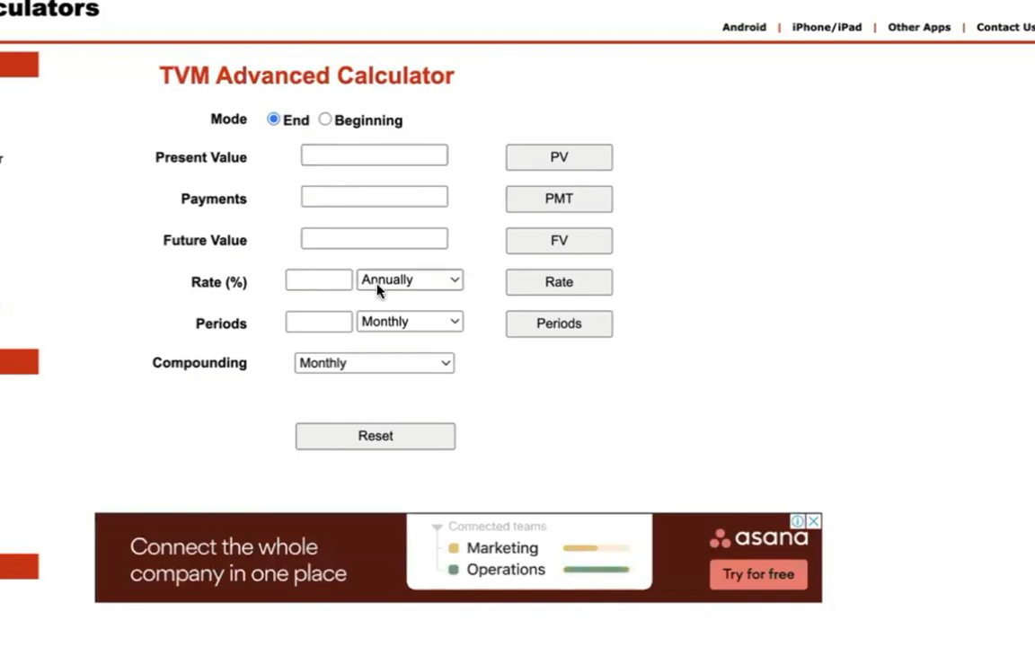
{"action": "left_click", "coordinate": [407, 437]}
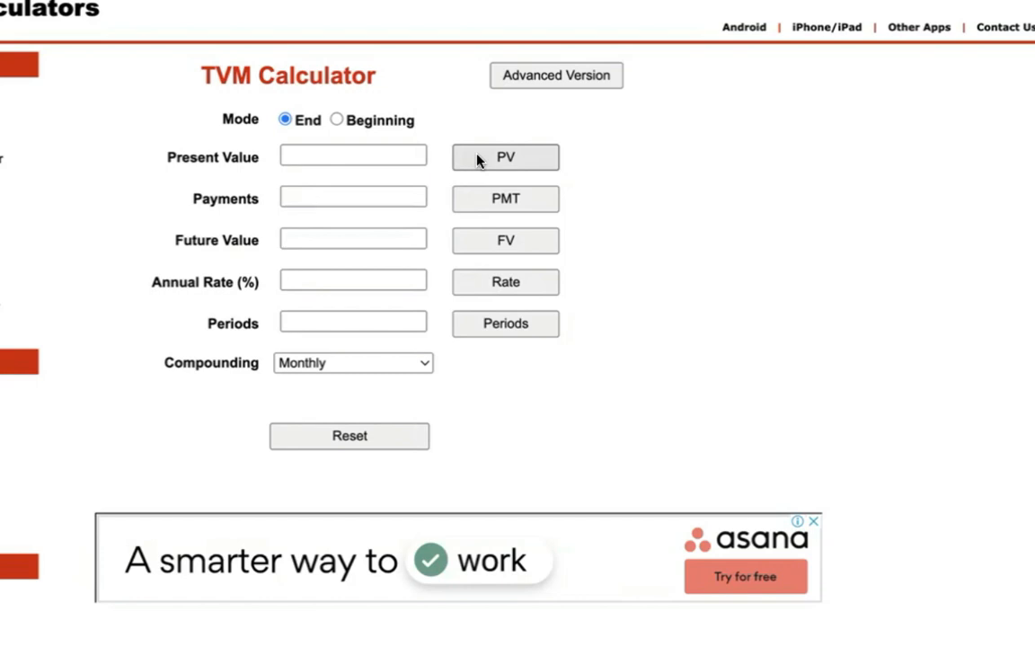
{"action": "left_click", "coordinate": [382, 192]}
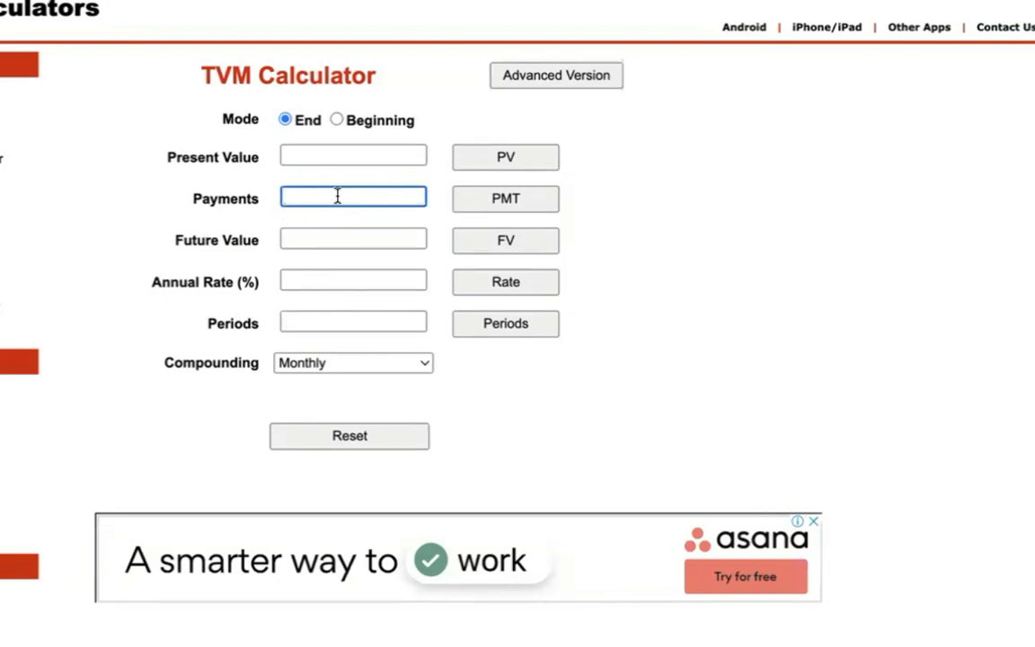
{"action": "left_click", "coordinate": [316, 238]}
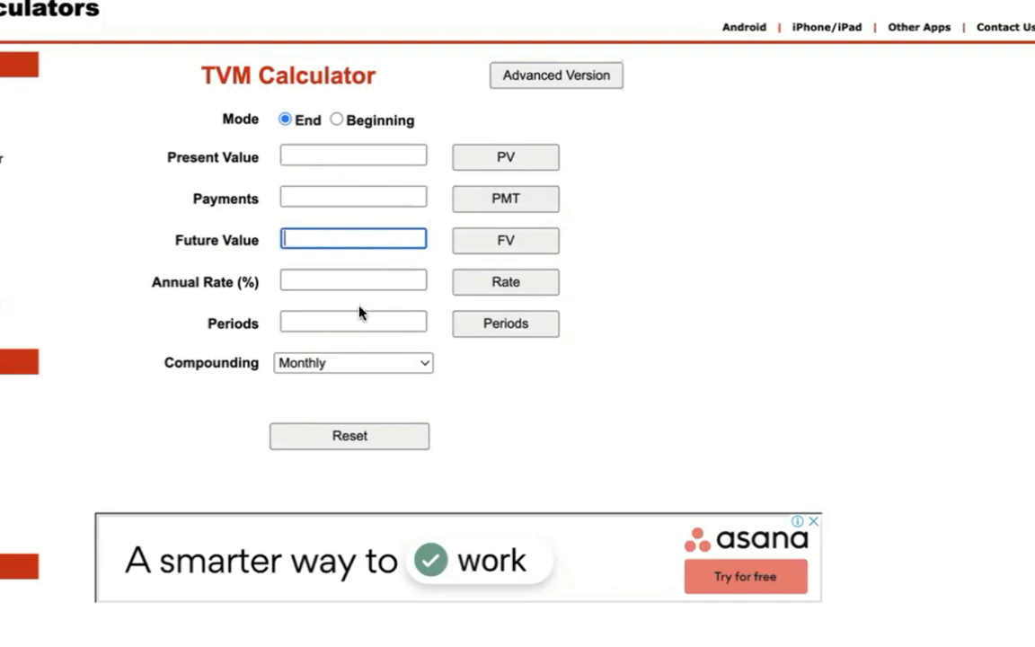
{"action": "left_click", "coordinate": [350, 279]}
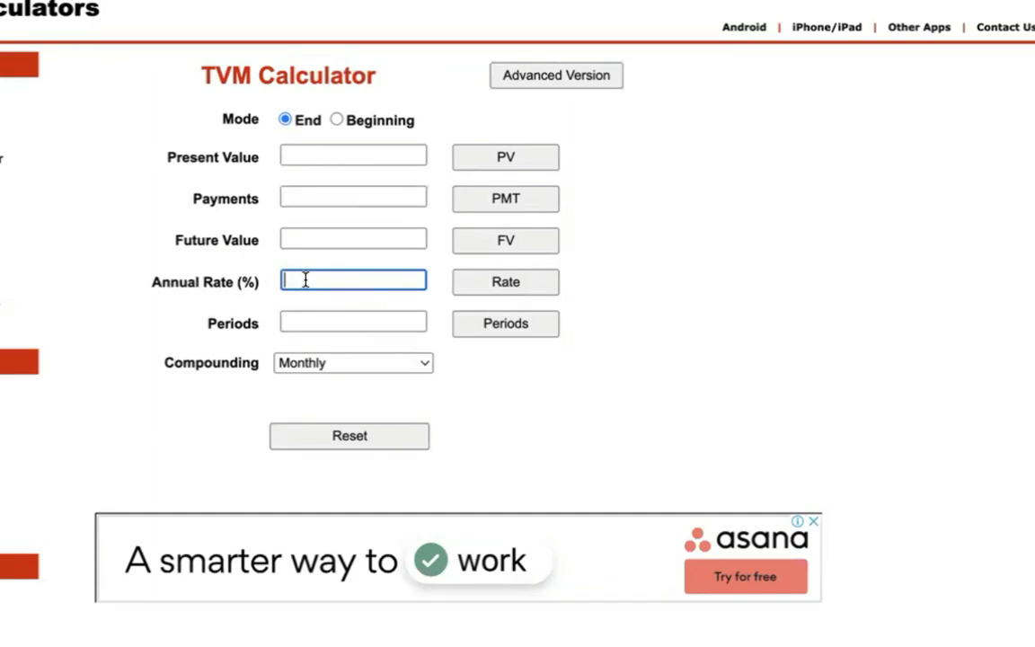
{"action": "left_click", "coordinate": [381, 376]}
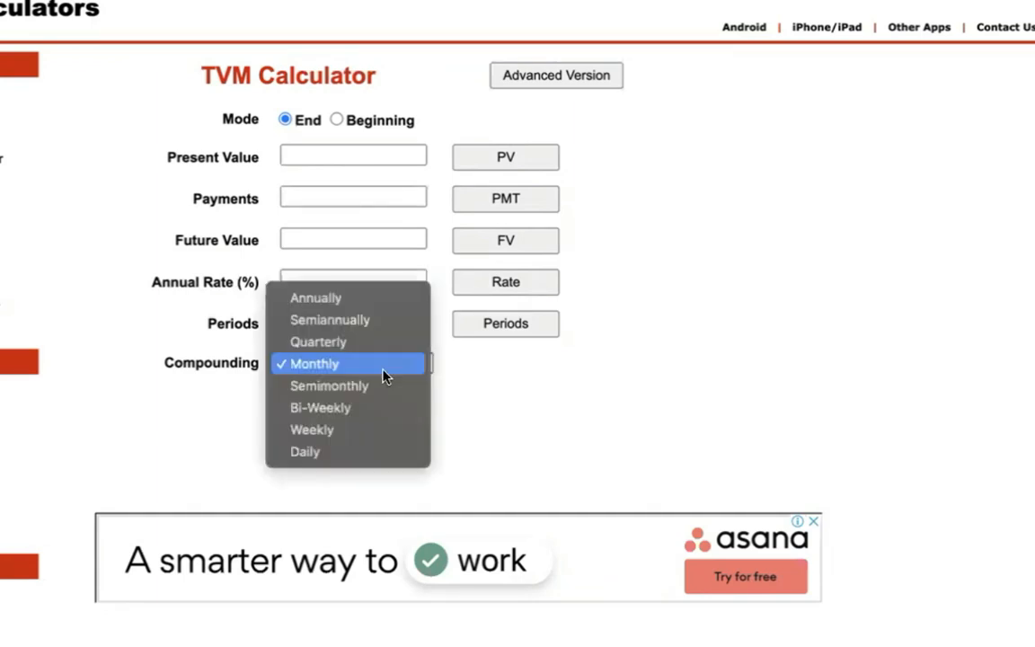
{"action": "left_click", "coordinate": [384, 374]}
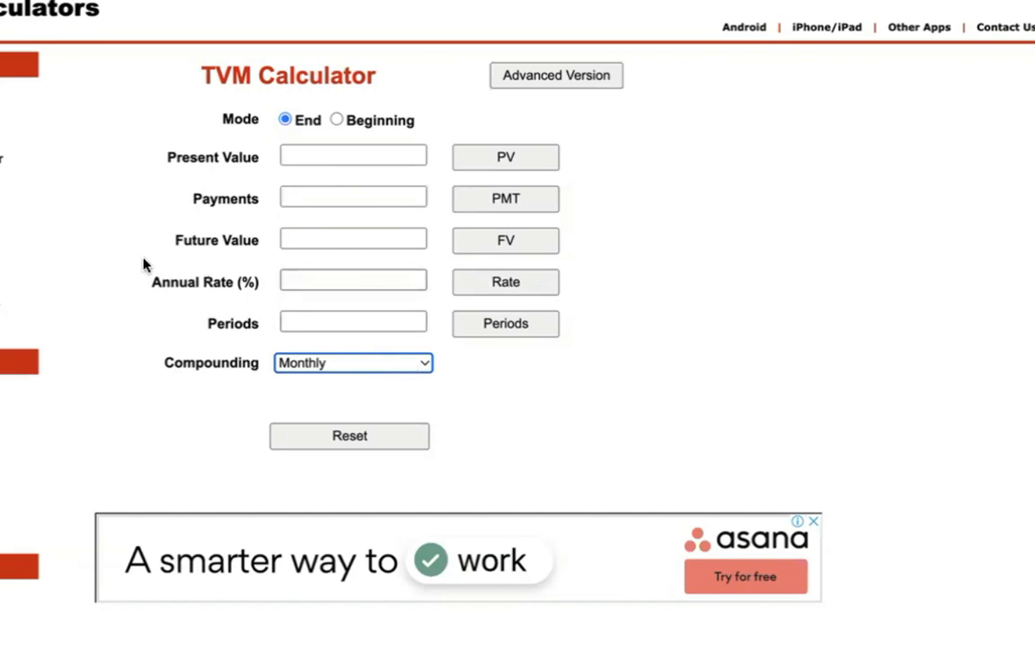
{"action": "left_click_drag", "start_coordinate": [153, 281], "coordinate": [262, 280]}
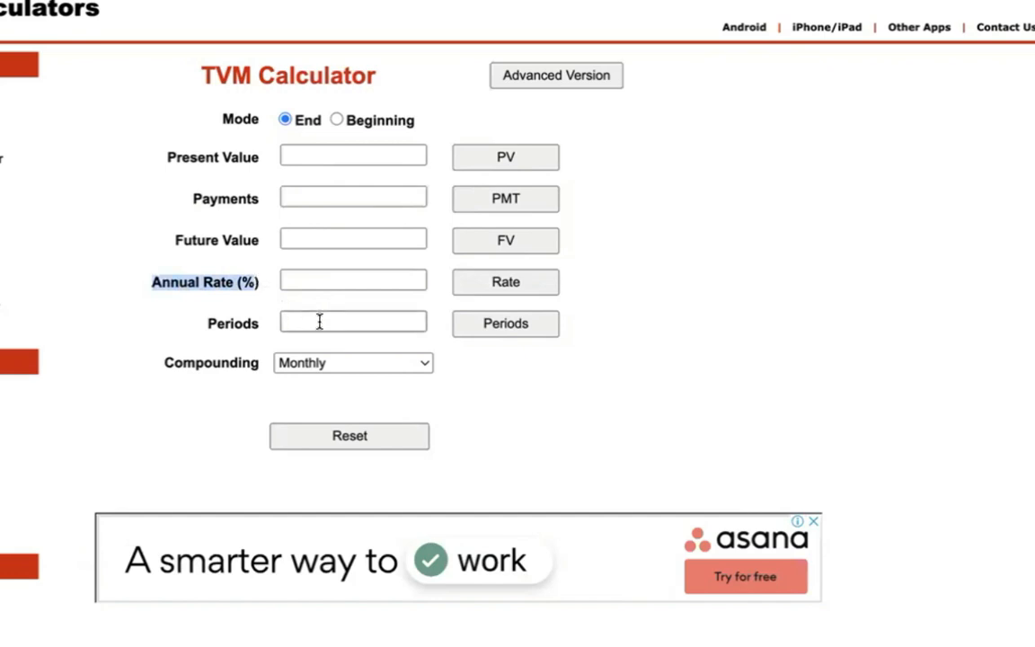
{"action": "left_click", "coordinate": [387, 323]}
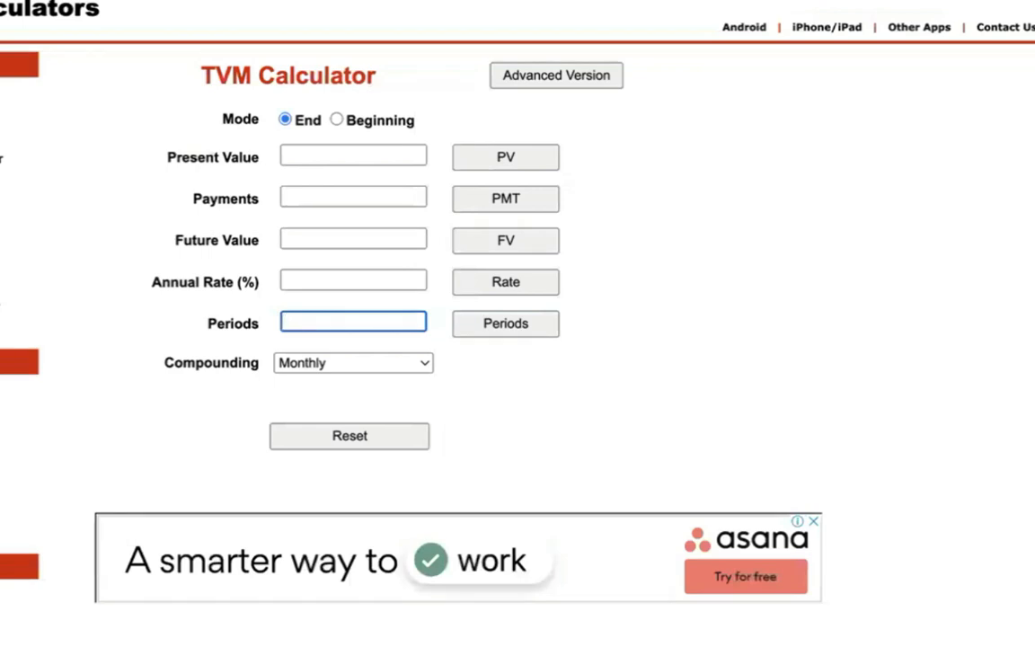
{"action": "left_click", "coordinate": [342, 160]}
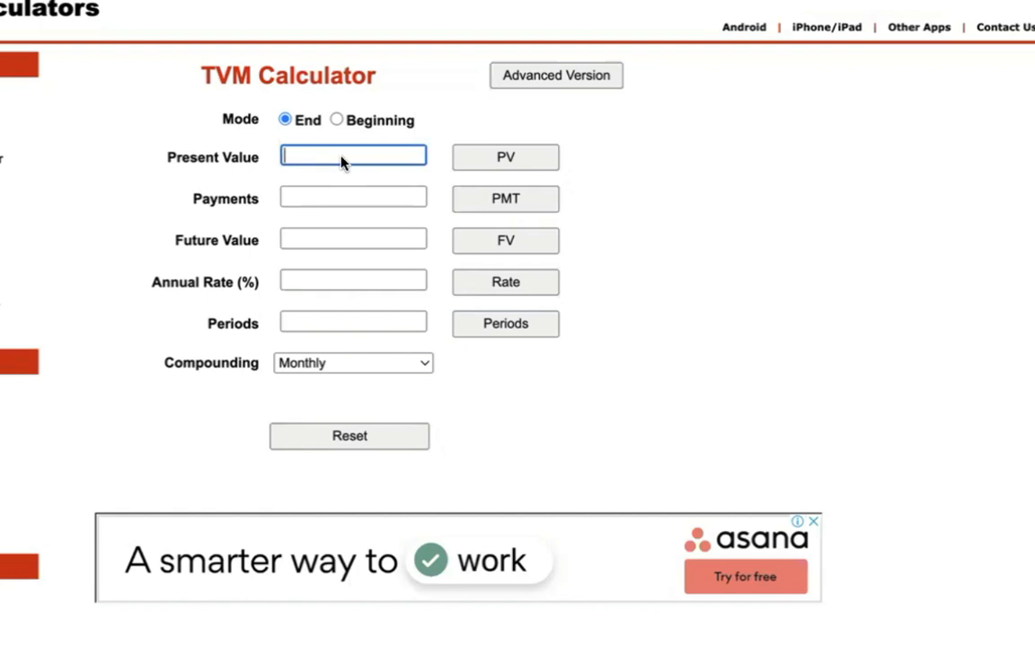
Step: Enter payments of -1,000 over 120 periods
{"action": "left_click", "coordinate": [319, 193]}
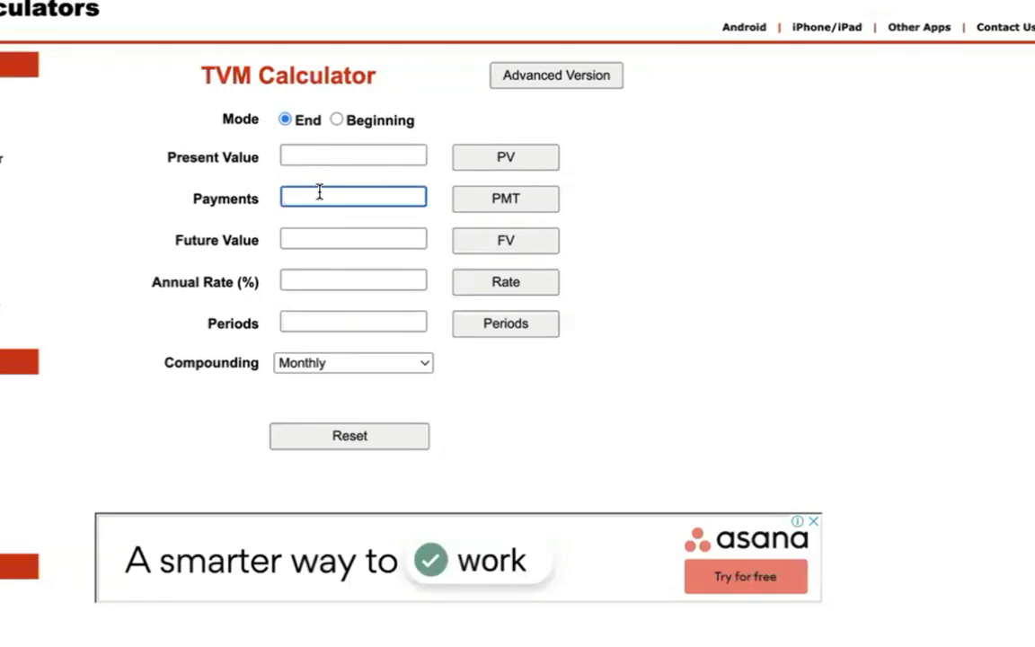
{"action": "type", "text": "-1,000"}
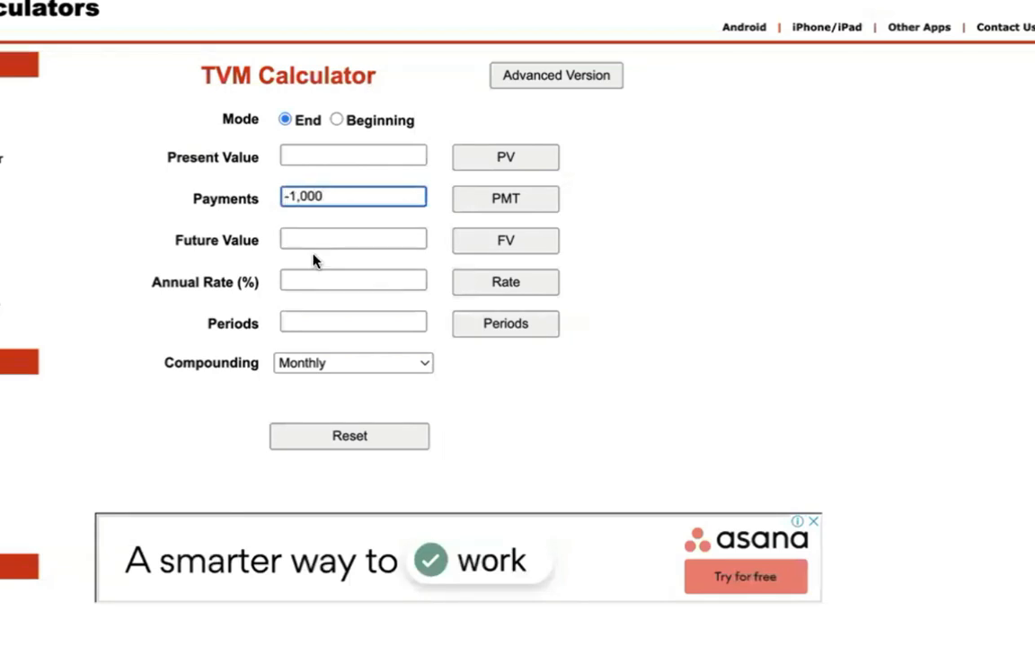
{"action": "left_click", "coordinate": [315, 322]}
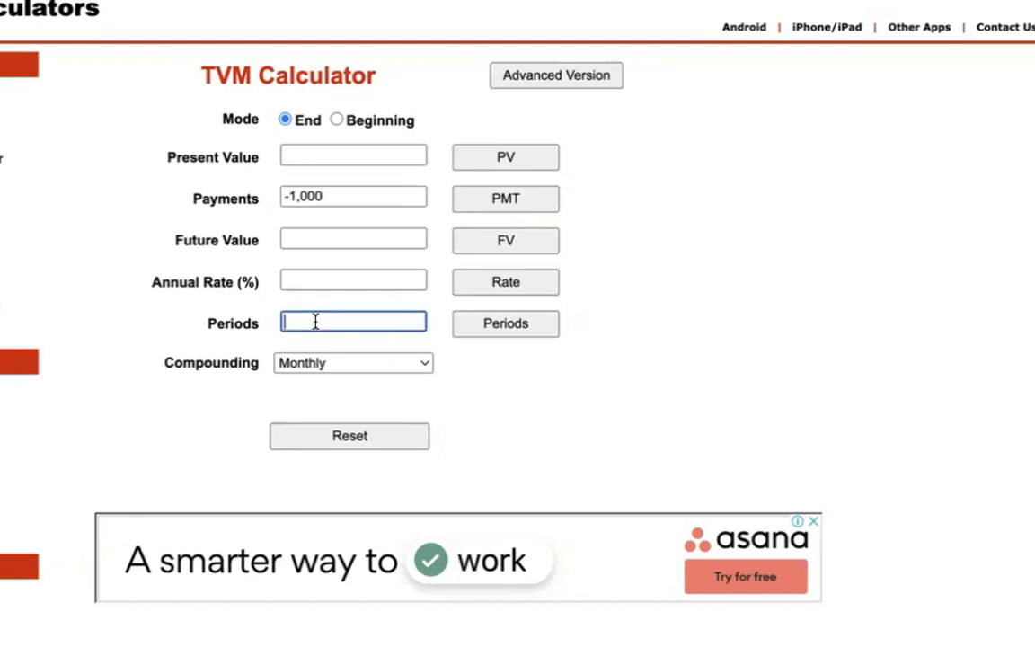
{"action": "type", "text": "120"}
Step: Set the annual rate to 12% with monthly compounding and calculate the future value
{"action": "left_click", "coordinate": [335, 283]}
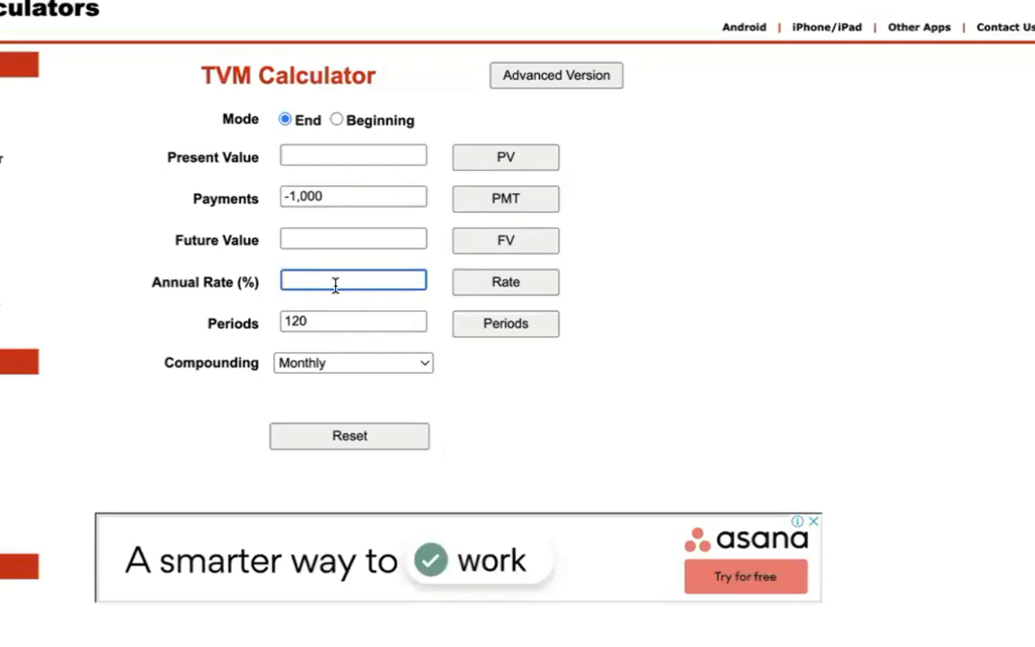
{"action": "type", "text": "12"}
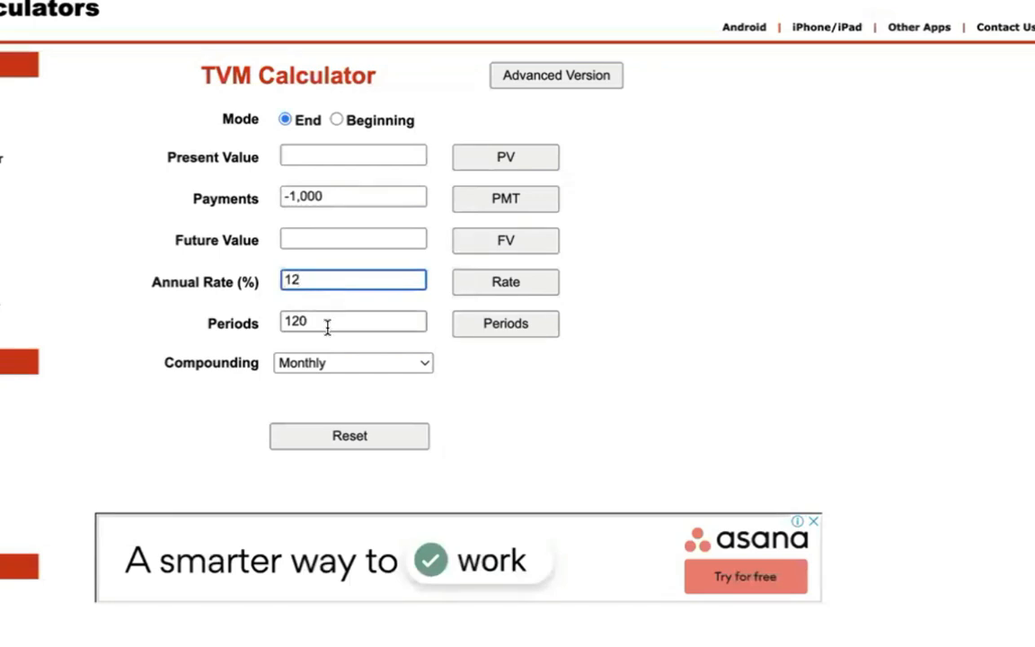
{"action": "left_click", "coordinate": [359, 364]}
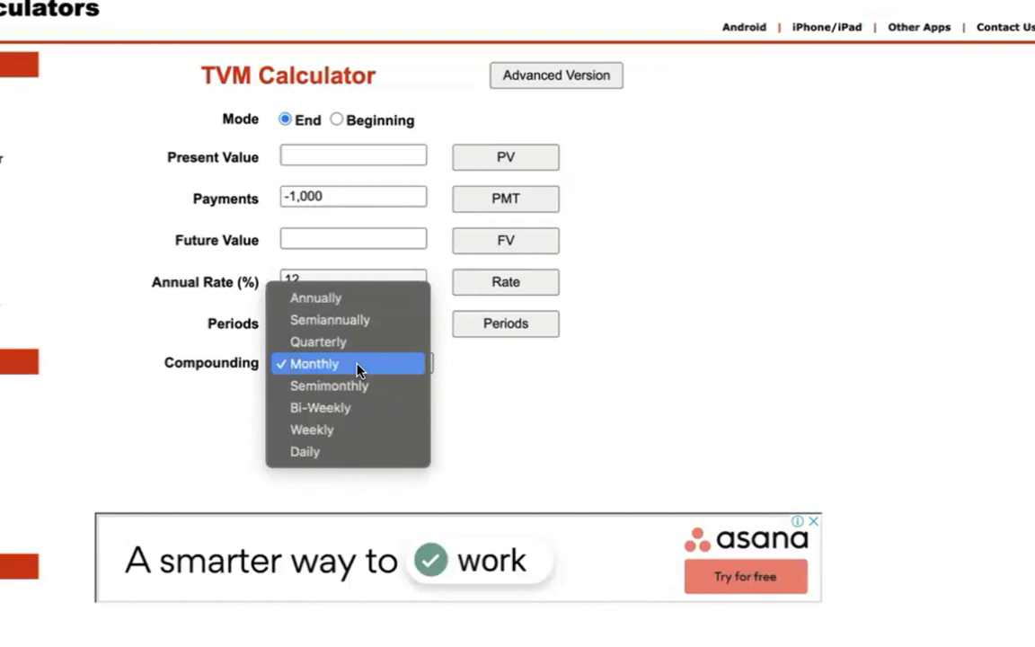
{"action": "left_click", "coordinate": [356, 364]}
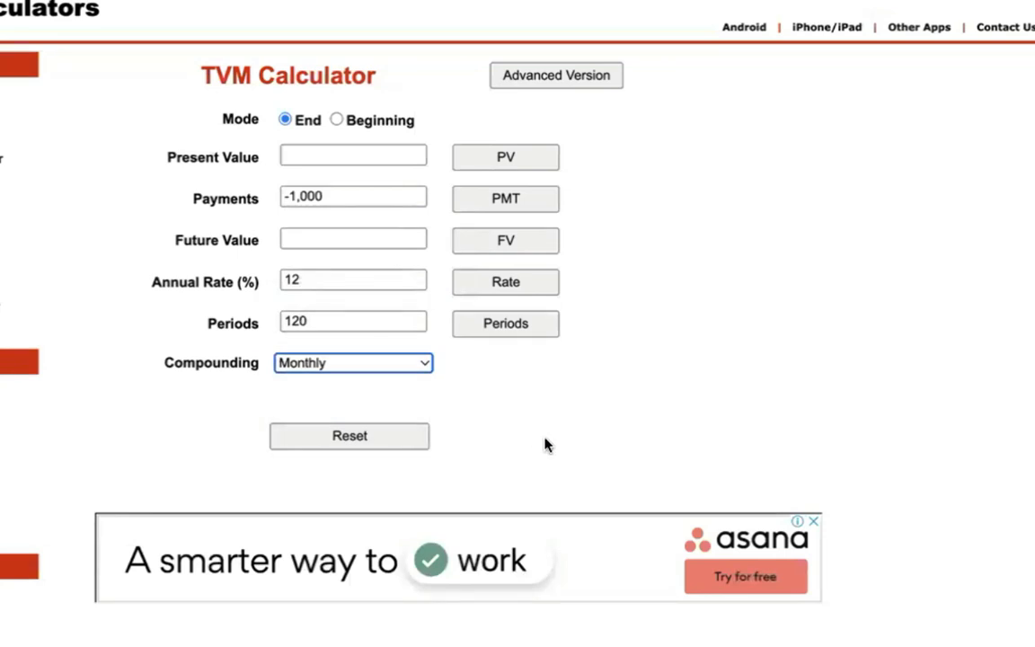
{"action": "left_click", "coordinate": [525, 242]}
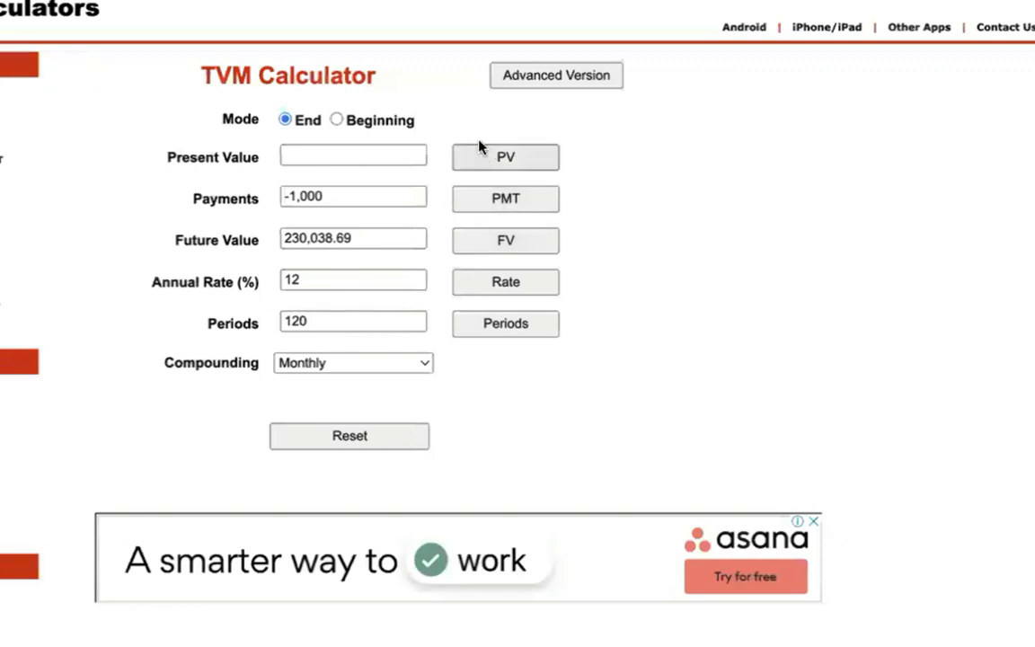
Step: Clear the future value and calculate the present value of the payments
{"action": "left_click", "coordinate": [475, 167]}
{"action": "left_click", "coordinate": [391, 240]}
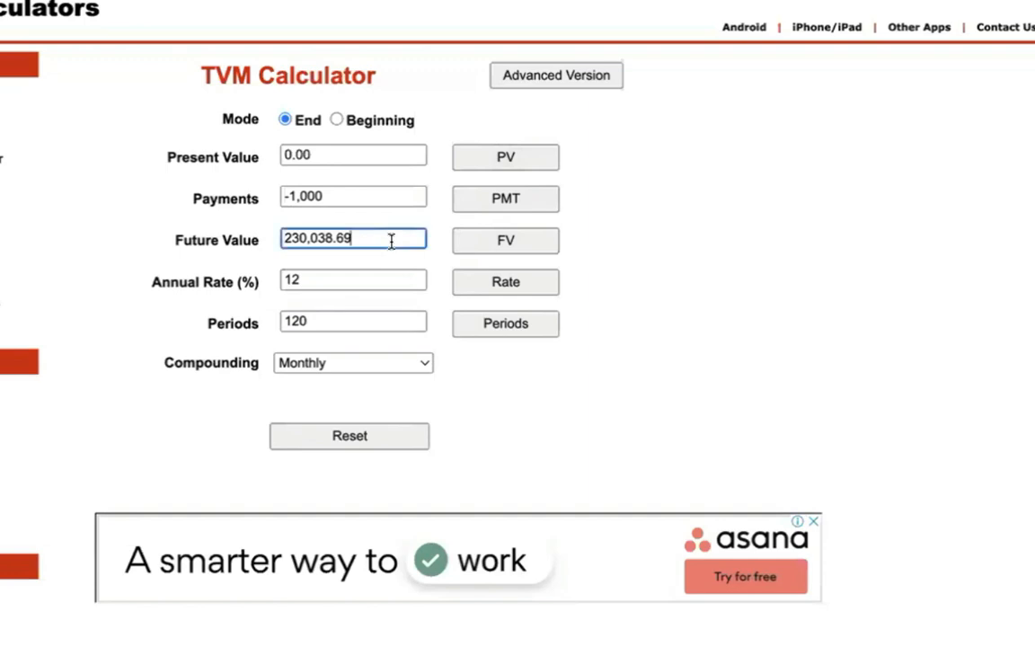
{"action": "key", "text": "BackSpace"}
{"action": "key", "text": "BackSpace"}
{"action": "key", "text": "BackSpace"}
{"action": "key", "text": "BackSpace"}
{"action": "key", "text": "BackSpace"}
{"action": "key", "text": "BackSpace"}
{"action": "key", "text": "BackSpace"}
{"action": "key", "text": "BackSpace"}
{"action": "key", "text": "BackSpace"}
{"action": "key", "text": "BackSpace"}
{"action": "left_click", "coordinate": [500, 160]}
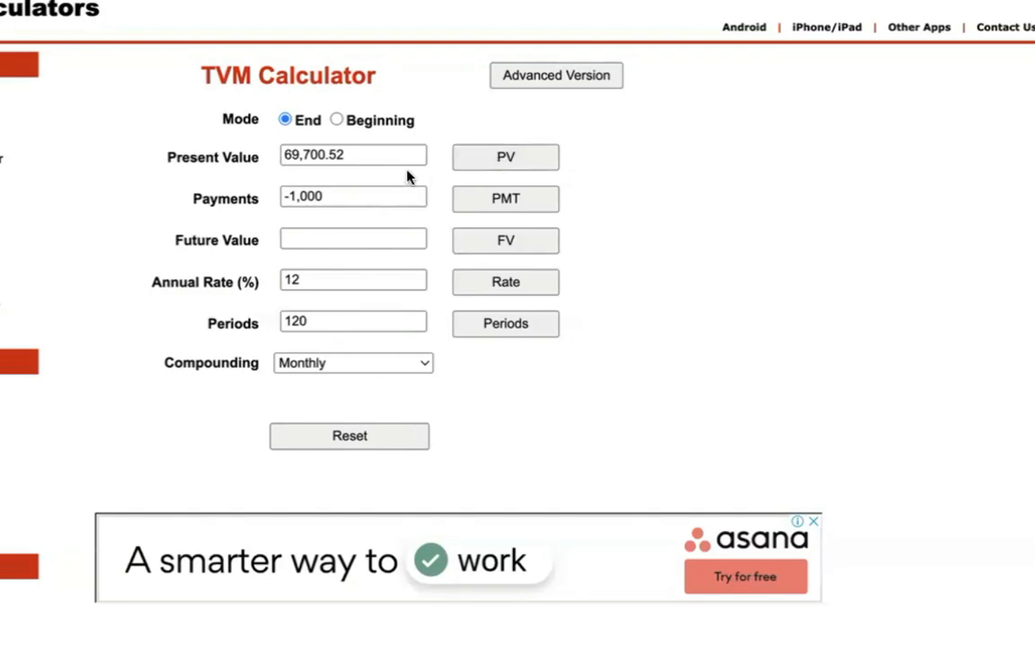
Step: Replace the present value with 68,000 and clear the payments amount
{"action": "left_click_drag", "start_coordinate": [345, 155], "coordinate": [290, 154]}
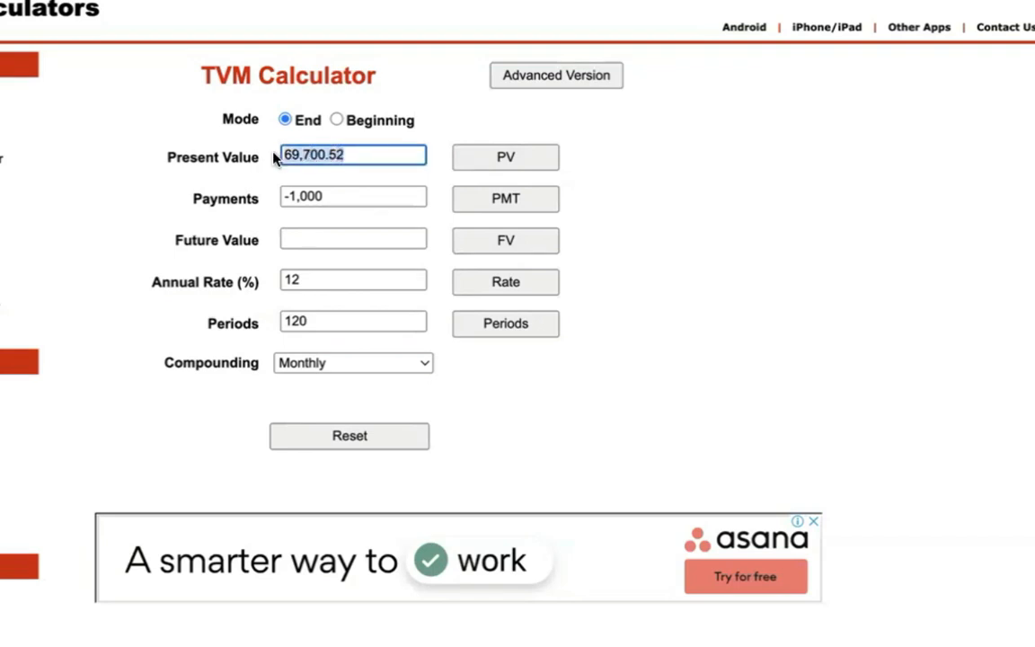
{"action": "type", "text": "6,8000"}
{"action": "left_click_drag", "start_coordinate": [324, 196], "coordinate": [263, 200]}
{"action": "key", "text": "BackSpace"}
Step: Set the annual rate to 15% and the number of periods to 10
{"action": "left_click", "coordinate": [317, 278]}
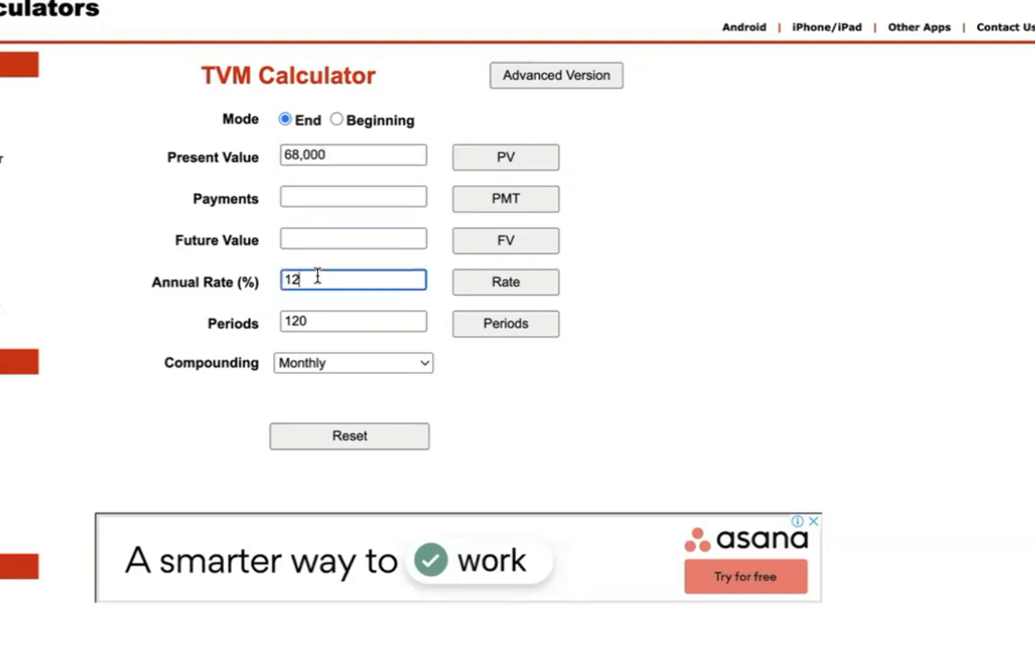
{"action": "left_click_drag", "start_coordinate": [317, 278], "coordinate": [281, 280]}
{"action": "type", "text": "15"}
{"action": "left_click", "coordinate": [370, 327]}
{"action": "left_click_drag", "start_coordinate": [369, 327], "coordinate": [272, 327]}
{"action": "type", "text": "10"}
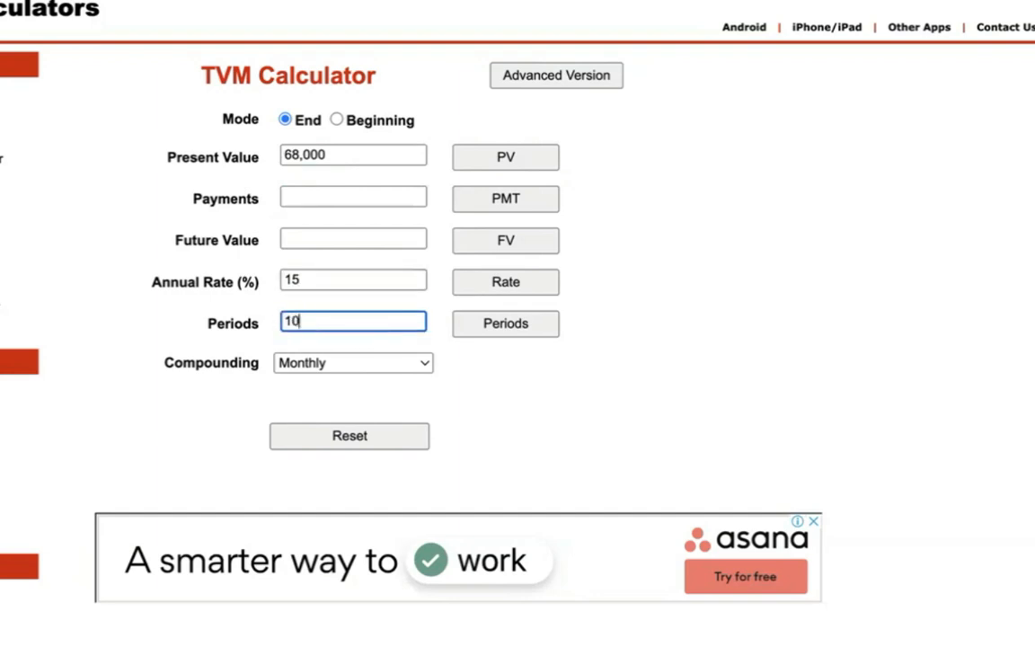
Step: Switch compounding to Annually and calculate the future value
{"action": "left_click", "coordinate": [356, 376]}
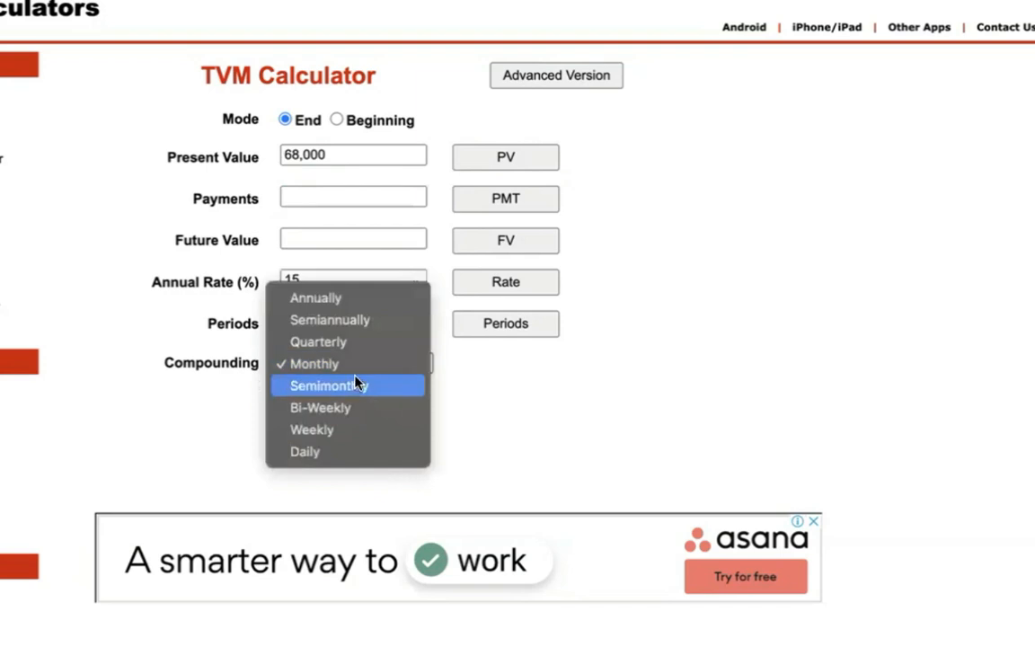
{"action": "left_click", "coordinate": [353, 307]}
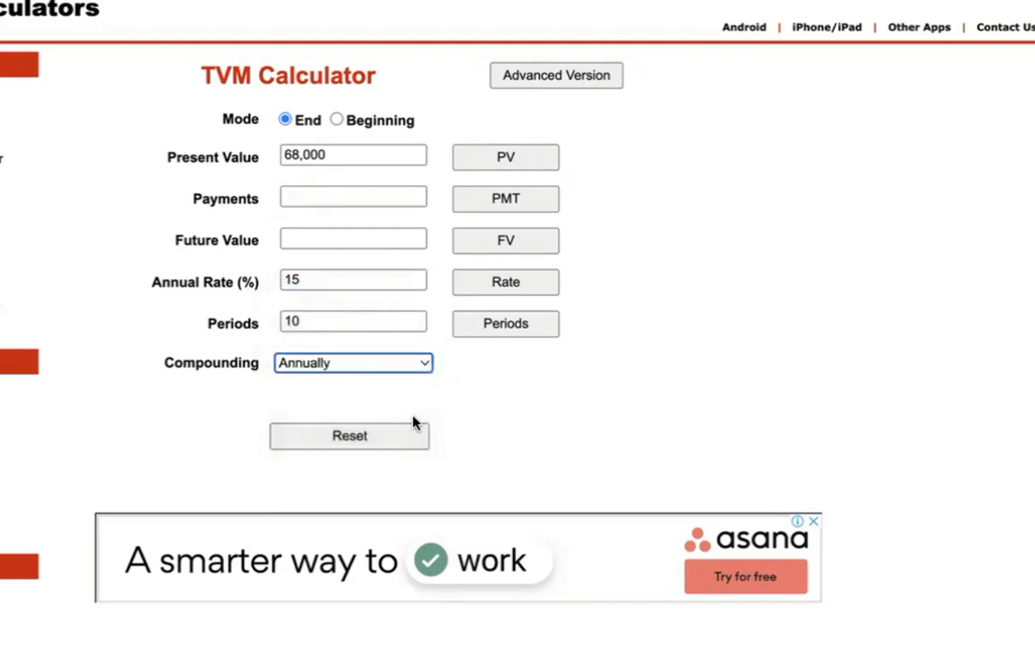
{"action": "left_click", "coordinate": [504, 241]}
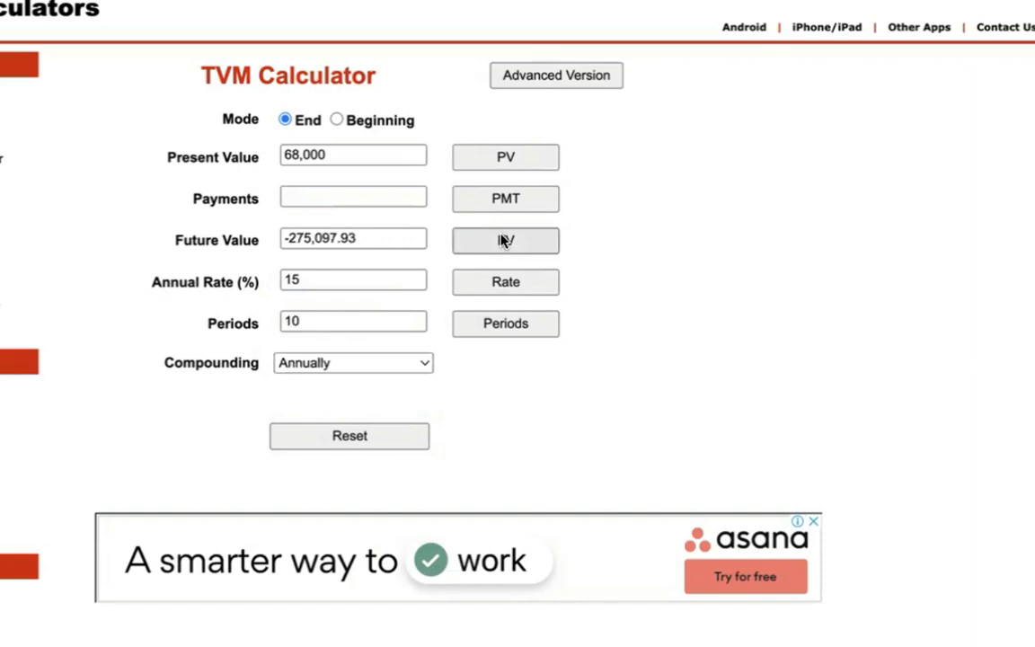
Step: Make the present value negative, as -68,000, and recalculate the future value
{"action": "left_click", "coordinate": [305, 154]}
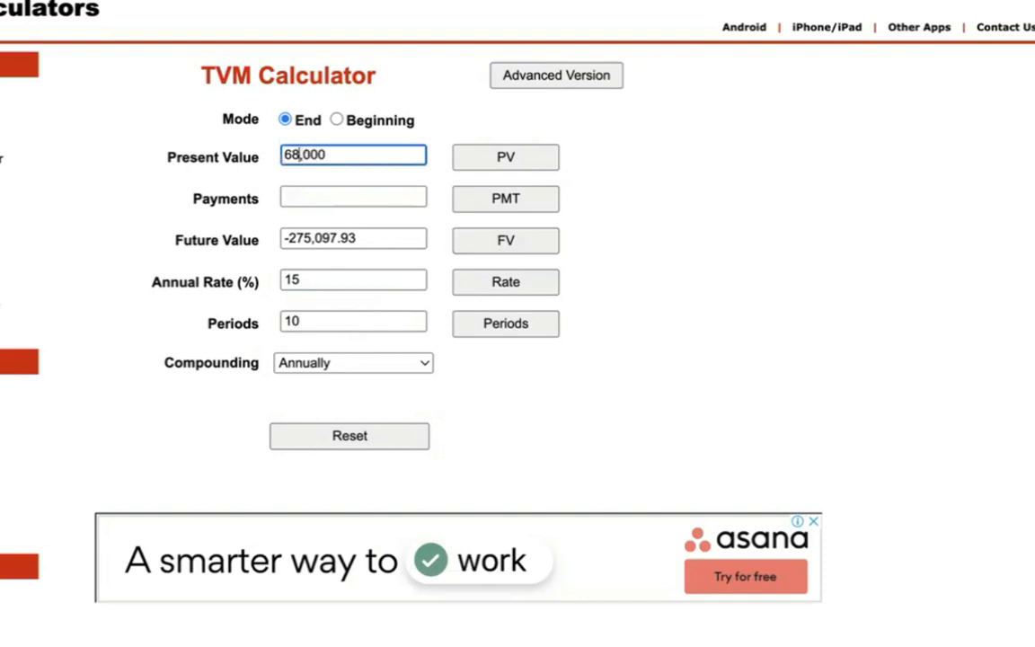
{"action": "left_click", "coordinate": [284, 154]}
{"action": "type", "text": "-"}
{"action": "left_click", "coordinate": [367, 238]}
{"action": "left_click", "coordinate": [485, 243]}
{"action": "left_click", "coordinate": [484, 245]}
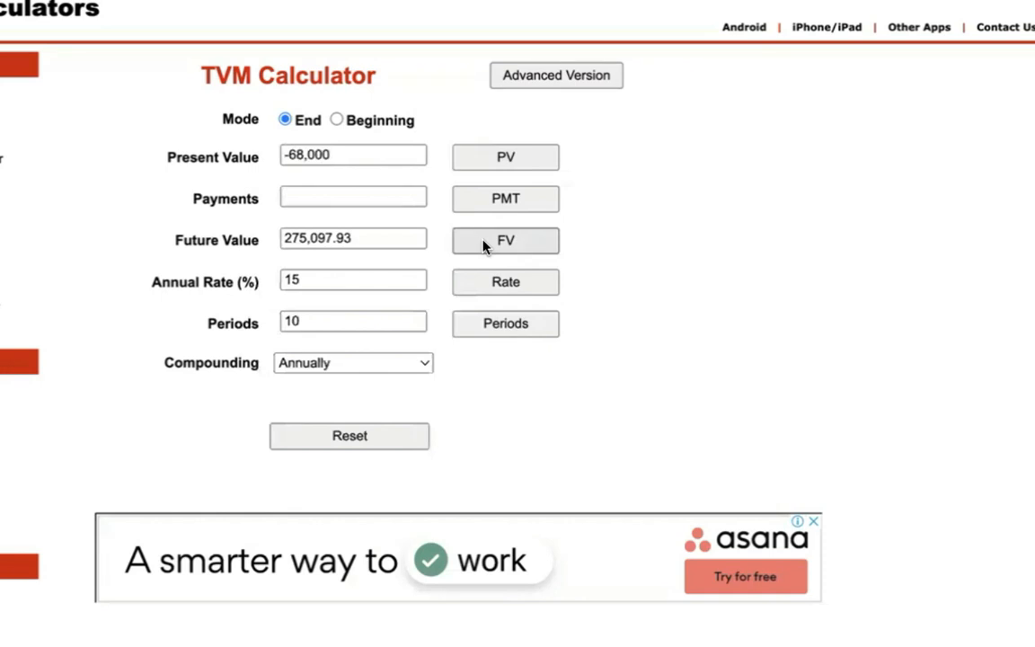
{"action": "left_click_drag", "start_coordinate": [329, 151], "coordinate": [248, 155]}
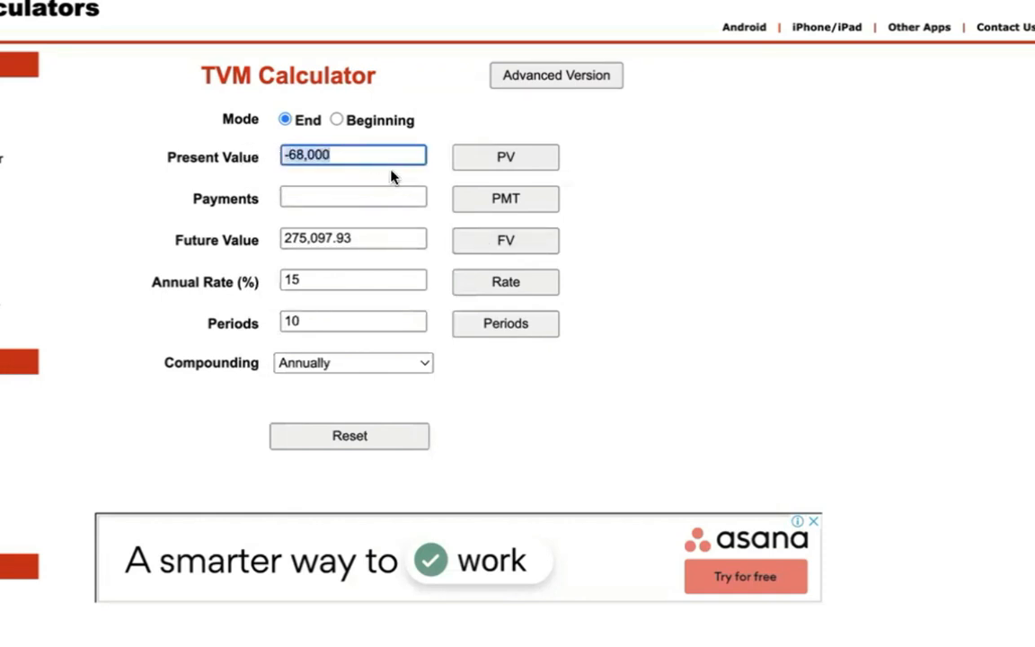
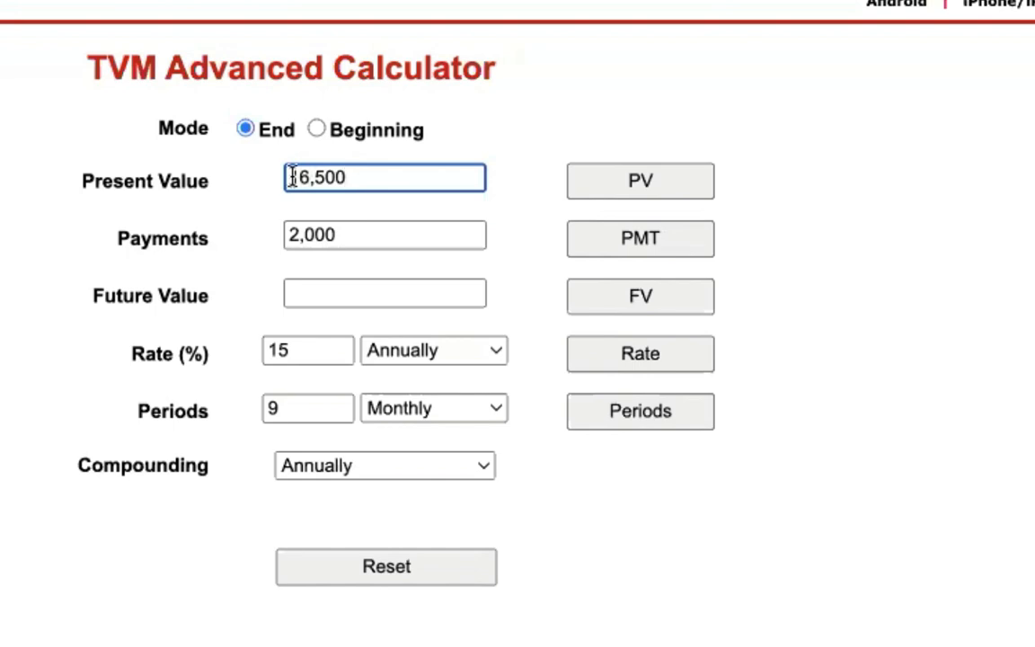
Step: Make the payments amount negative, as -2,000, in the advanced calculator
{"action": "left_click", "coordinate": [362, 245]}
{"action": "key", "text": "Home"}
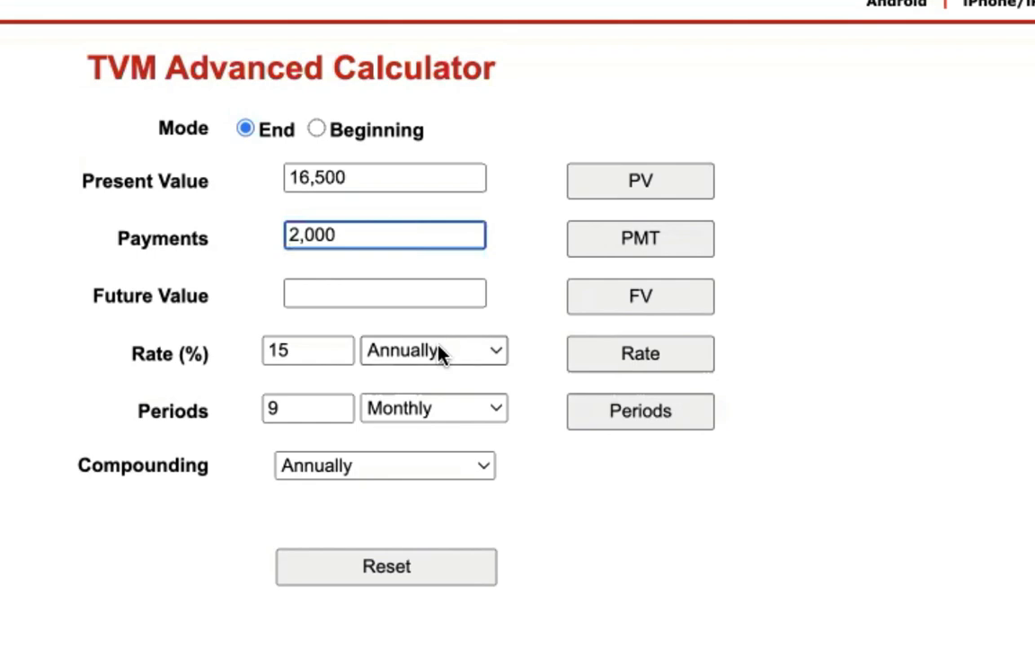
{"action": "type", "text": "-"}
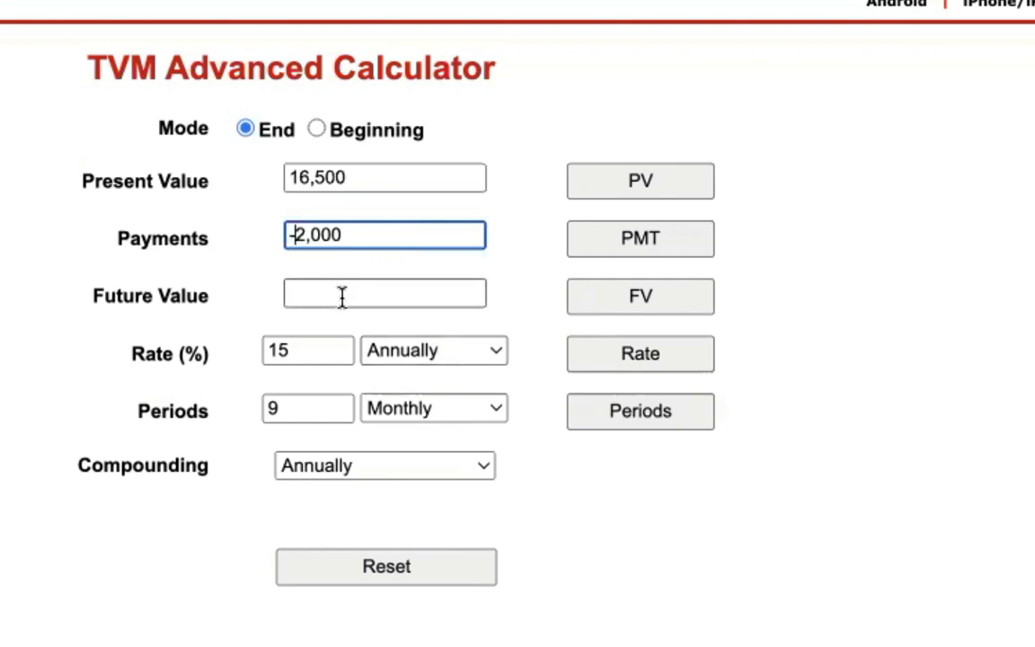
Step: Check the entered rate and the frequency options available for it
{"action": "left_click_drag", "start_coordinate": [311, 351], "coordinate": [259, 359]}
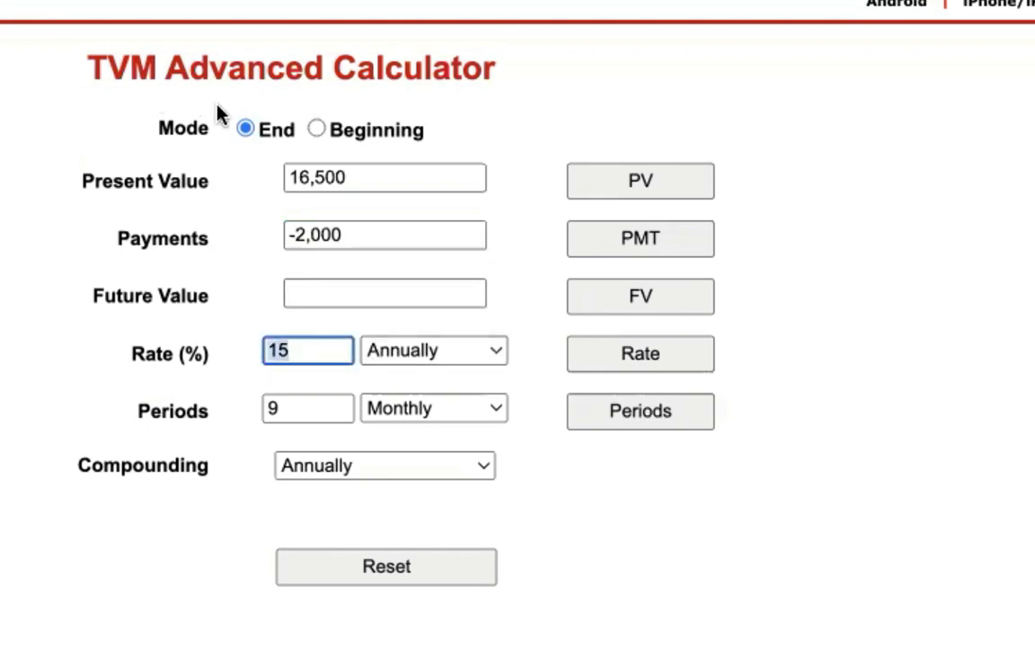
{"action": "left_click", "coordinate": [486, 364]}
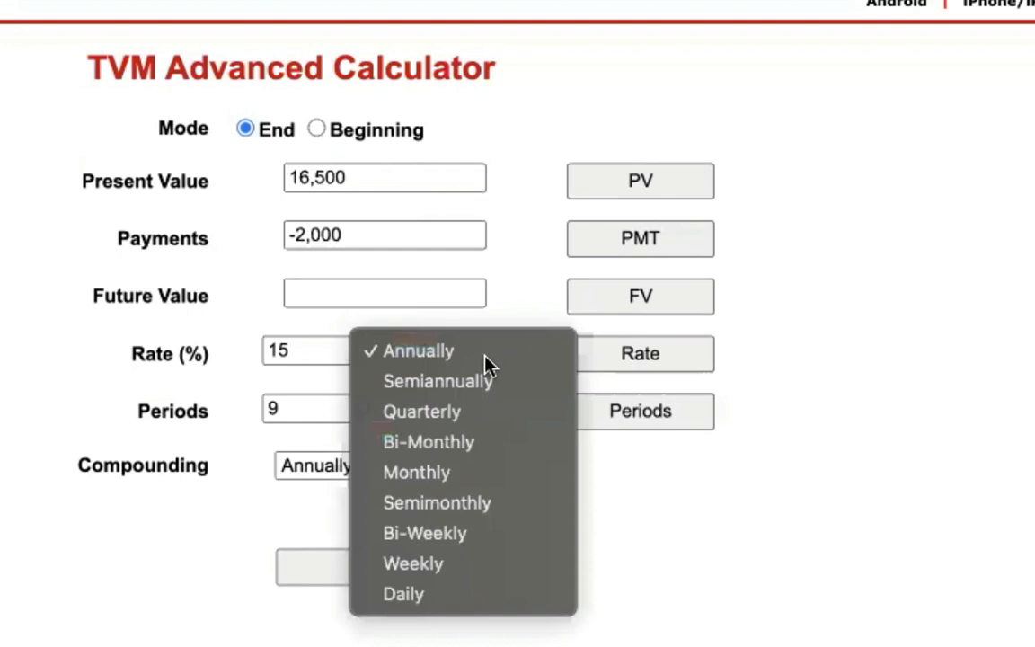
{"action": "left_click", "coordinate": [298, 347]}
{"action": "left_click_drag", "start_coordinate": [298, 347], "coordinate": [266, 350]}
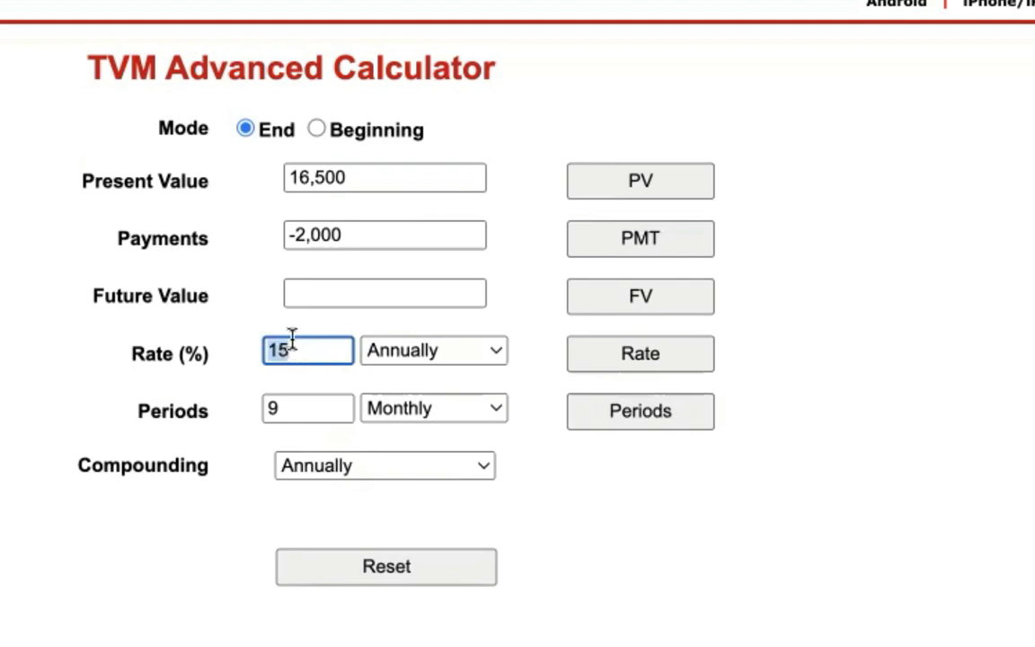
Step: Set the rate to 3.5% with a monthly frequency in the advanced calculator
{"action": "key", "text": "BackSpace"}
{"action": "type", "text": "3.5"}
{"action": "left_click", "coordinate": [462, 360]}
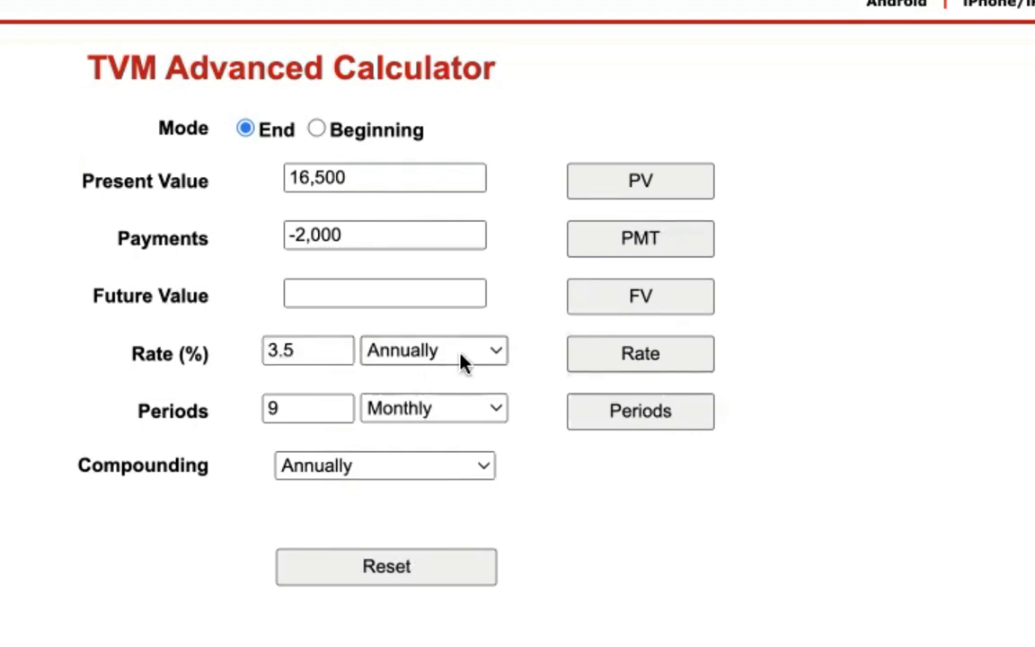
{"action": "left_click", "coordinate": [477, 472]}
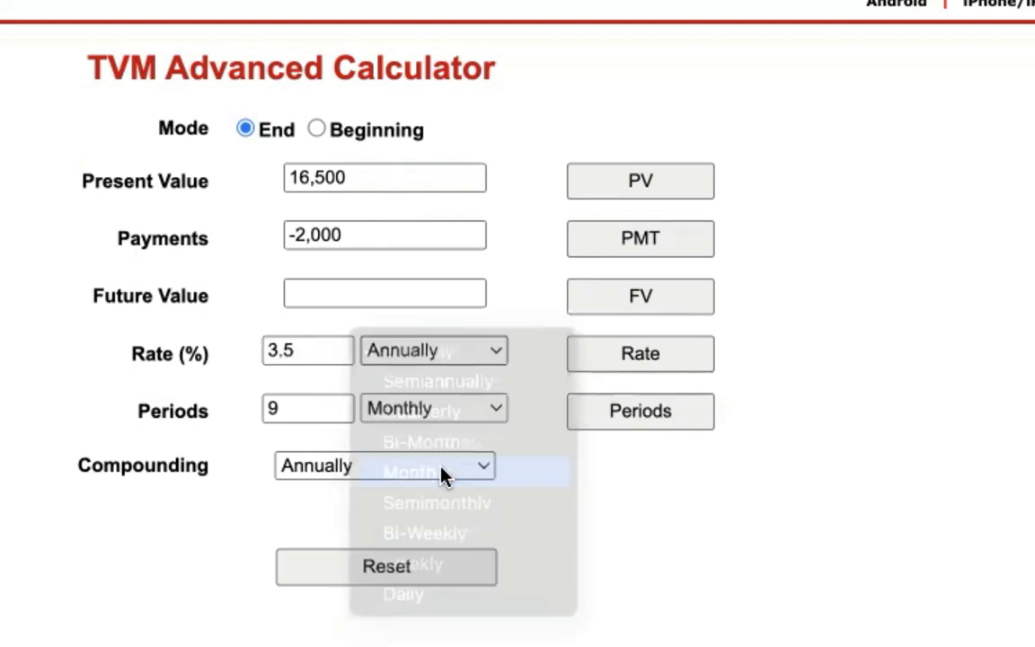
Step: Clear the number of periods and set the compounding to Monthly
{"action": "left_click_drag", "start_coordinate": [319, 409], "coordinate": [246, 409]}
{"action": "key", "text": "BackSpace"}
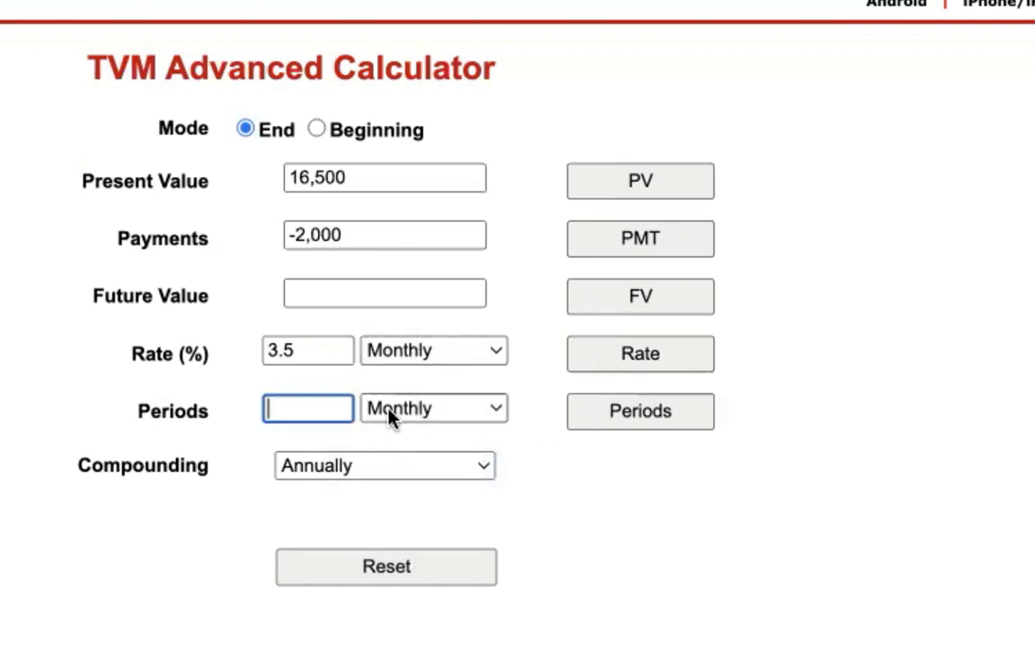
{"action": "left_click", "coordinate": [341, 467]}
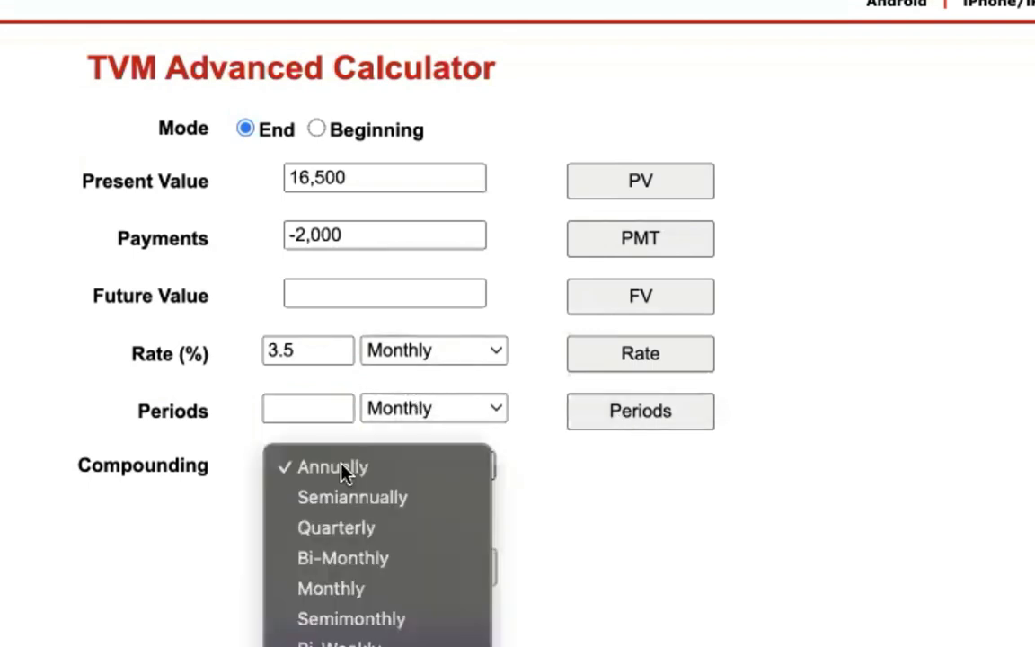
{"action": "left_click", "coordinate": [378, 590]}
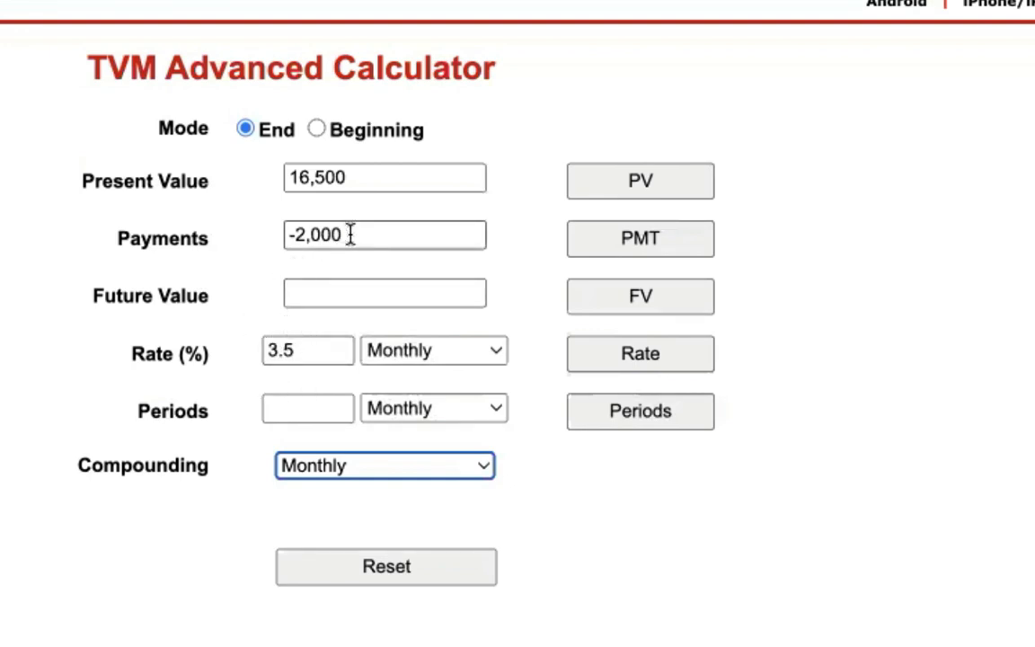
Step: Calculate the number of monthly periods for the 16,500 present value and the -2,000 payments
{"action": "left_click_drag", "start_coordinate": [272, 235], "coordinate": [392, 239]}
{"action": "left_click_drag", "start_coordinate": [388, 177], "coordinate": [282, 179]}
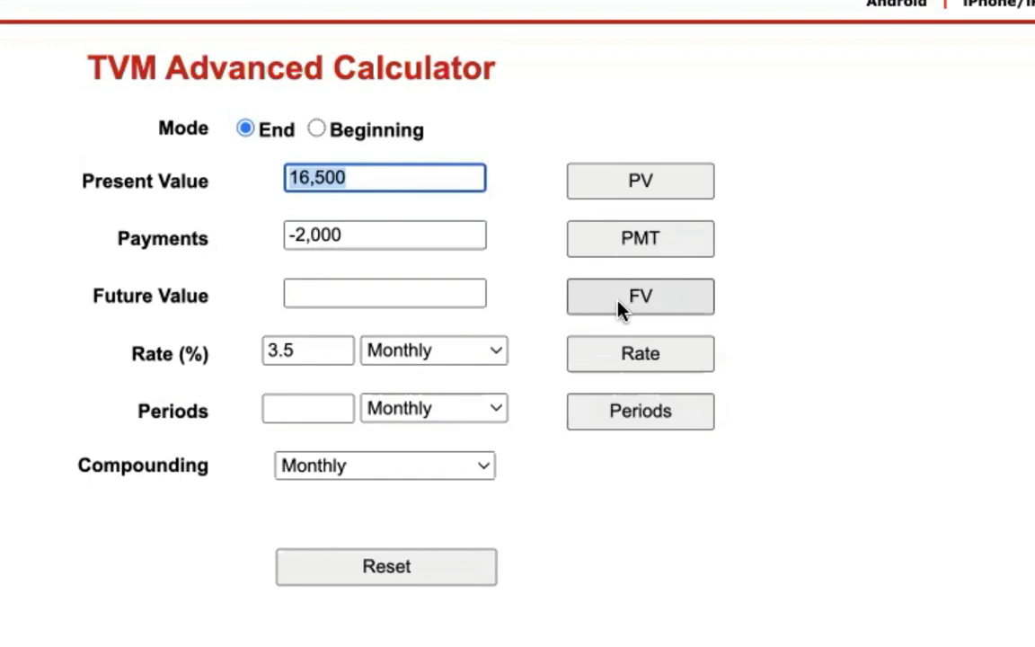
{"action": "left_click", "coordinate": [372, 177]}
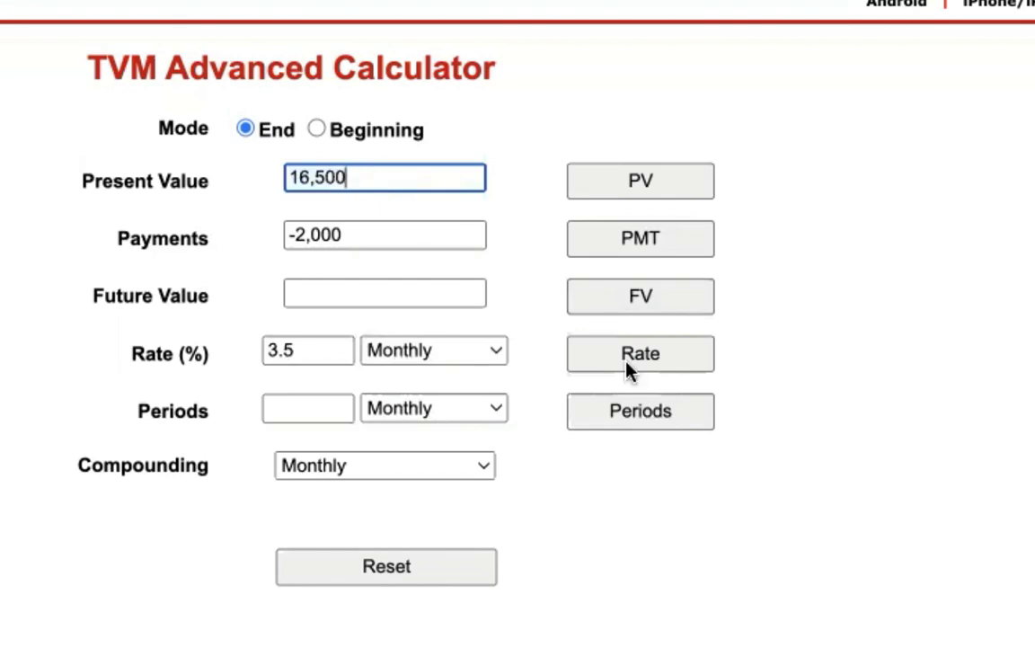
{"action": "left_click", "coordinate": [674, 411]}
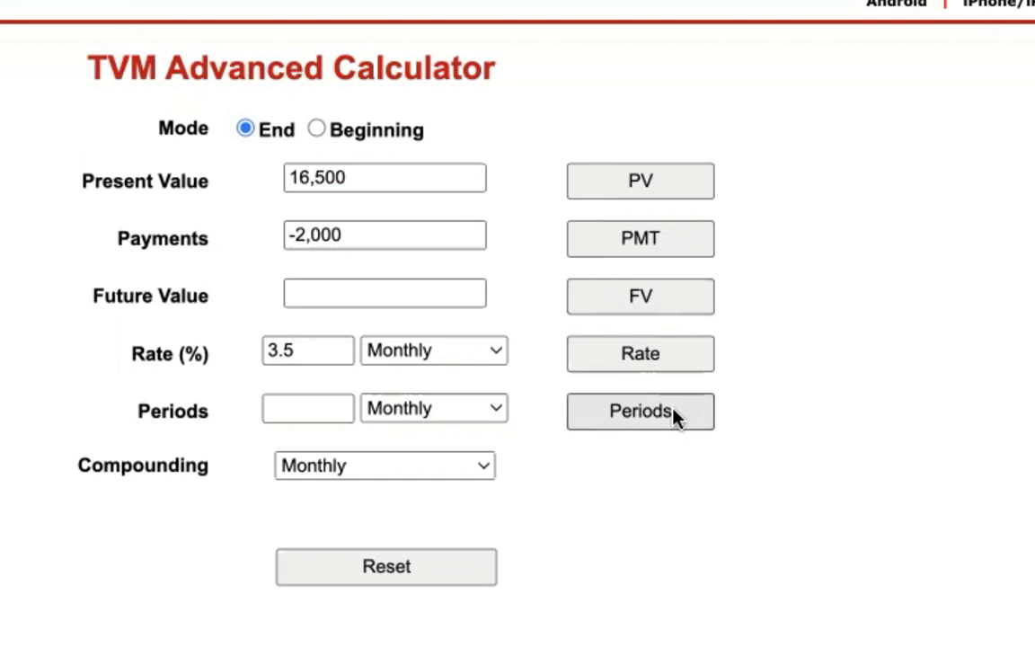
{"action": "left_click", "coordinate": [674, 413]}
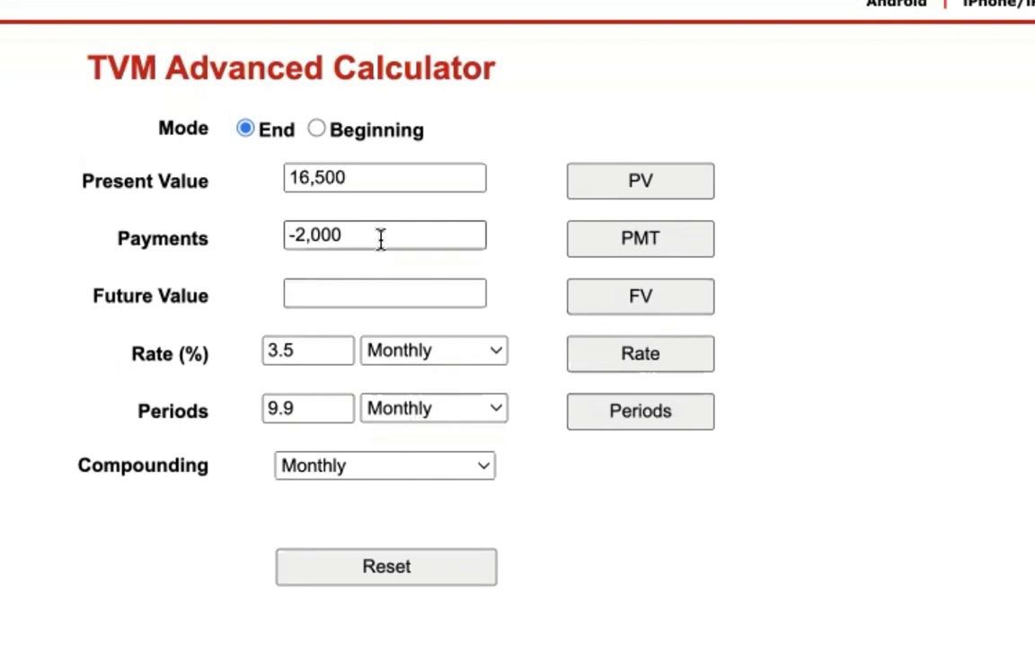
{"action": "left_click", "coordinate": [314, 352]}
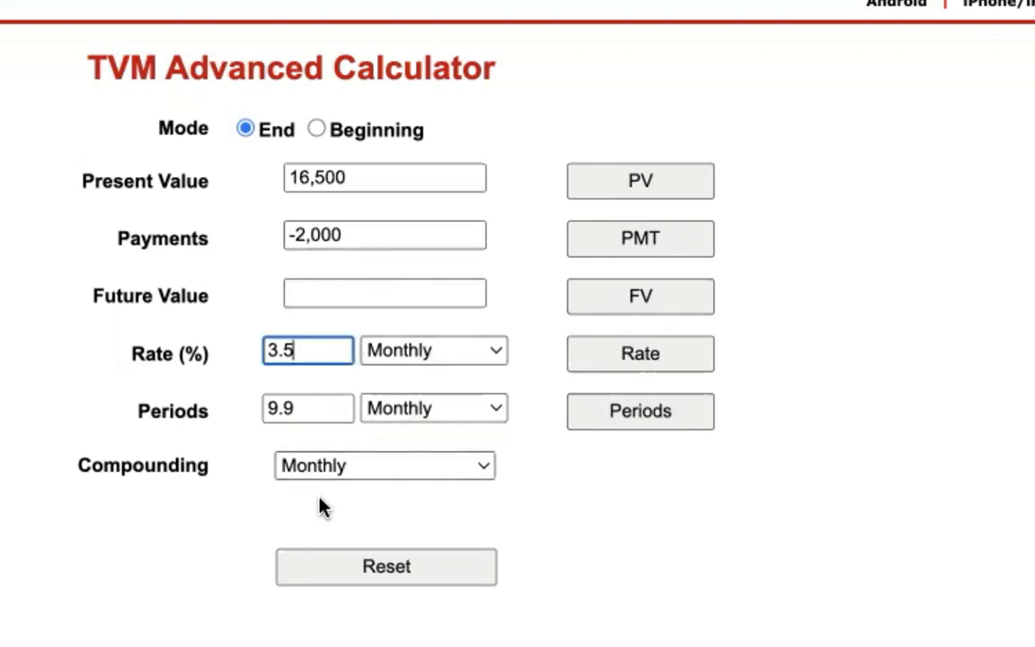
{"action": "left_click", "coordinate": [308, 416]}
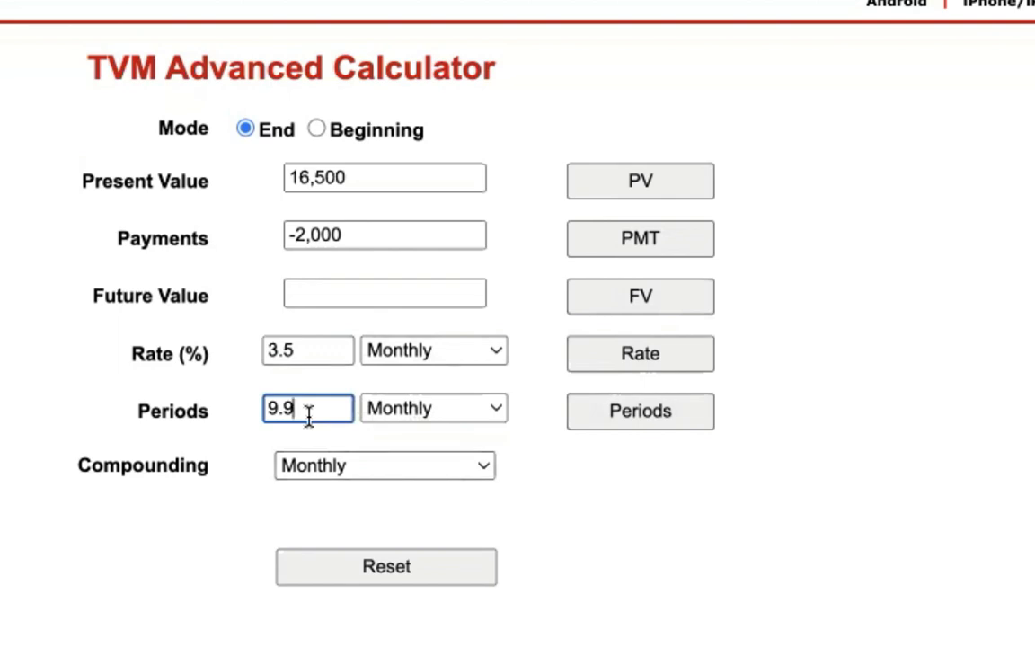
{"action": "left_click_drag", "start_coordinate": [300, 409], "coordinate": [254, 406]}
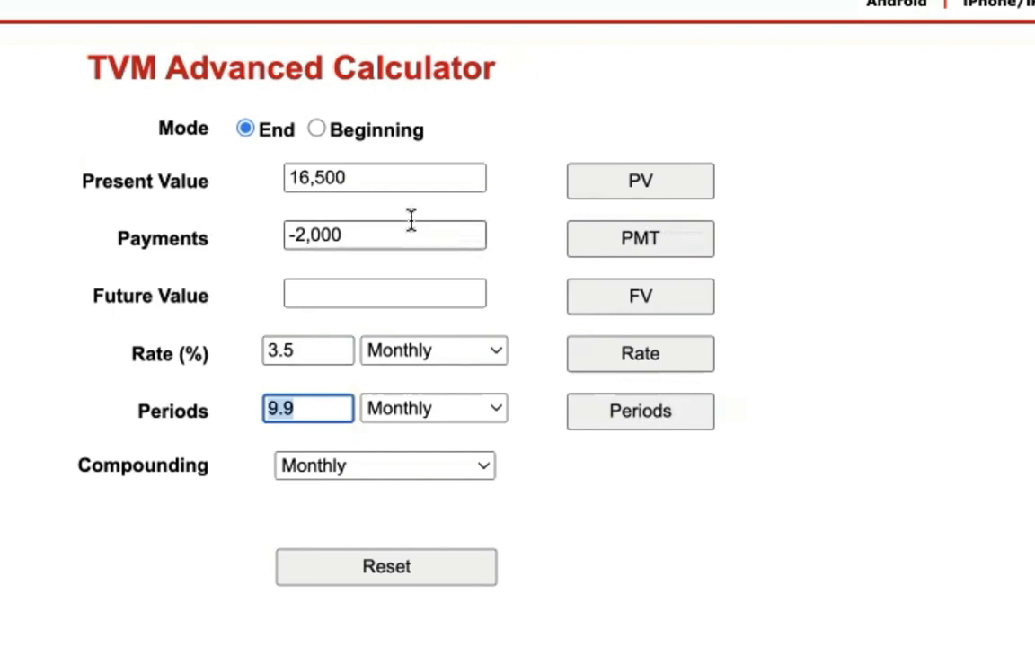
Step: Set the rate to 12% with an annual frequency
{"action": "double_click", "coordinate": [281, 351]}
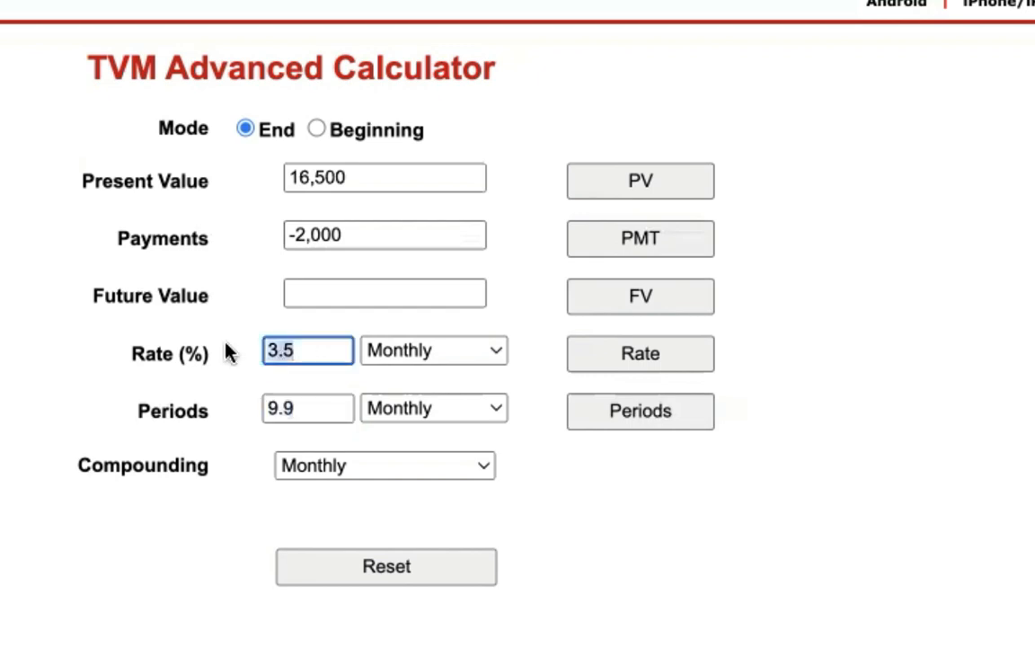
{"action": "type", "text": "12"}
{"action": "left_click", "coordinate": [396, 363]}
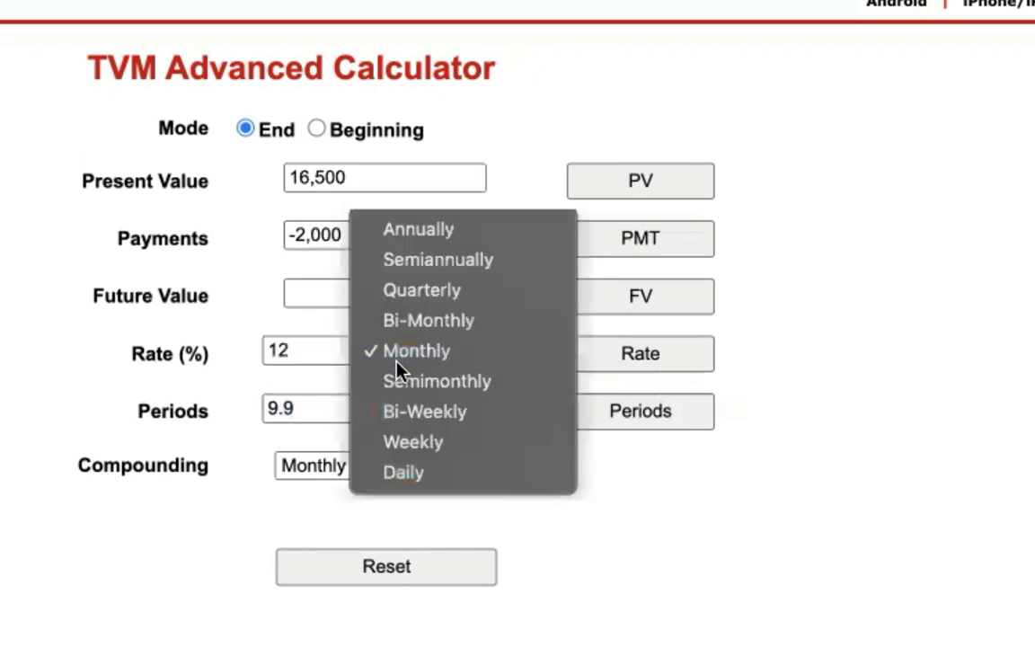
{"action": "left_click", "coordinate": [454, 232]}
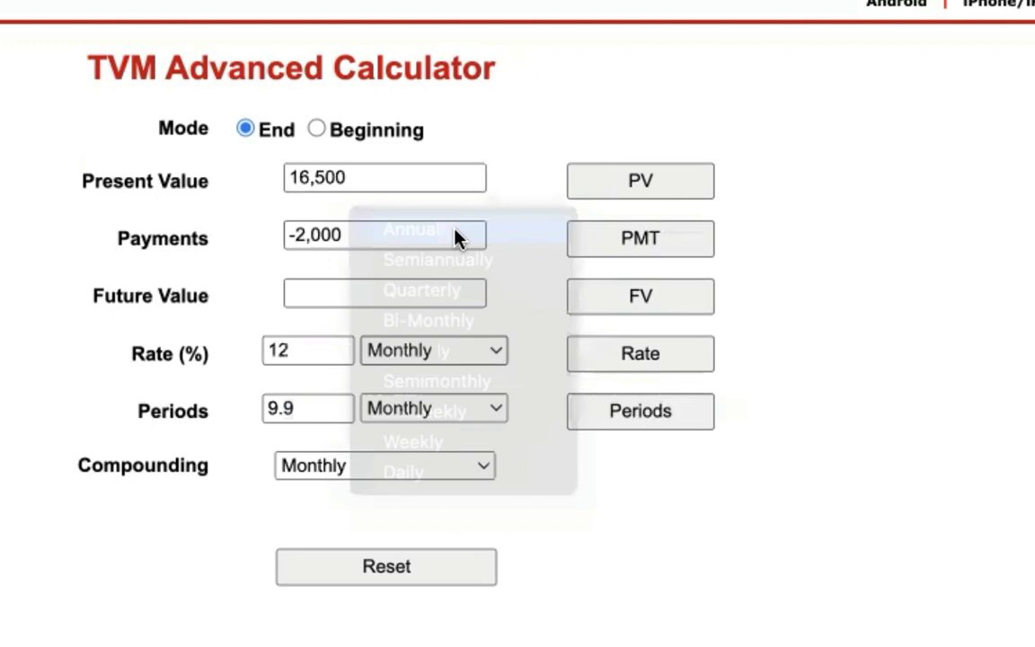
Step: Clear the previous periods result and recalculate the number of periods with compounding set to Monthly
{"action": "left_click", "coordinate": [317, 420]}
{"action": "left_click_drag", "start_coordinate": [317, 420], "coordinate": [250, 416]}
{"action": "key", "text": "BackSpace"}
{"action": "left_click", "coordinate": [453, 467]}
{"action": "left_click", "coordinate": [393, 347]}
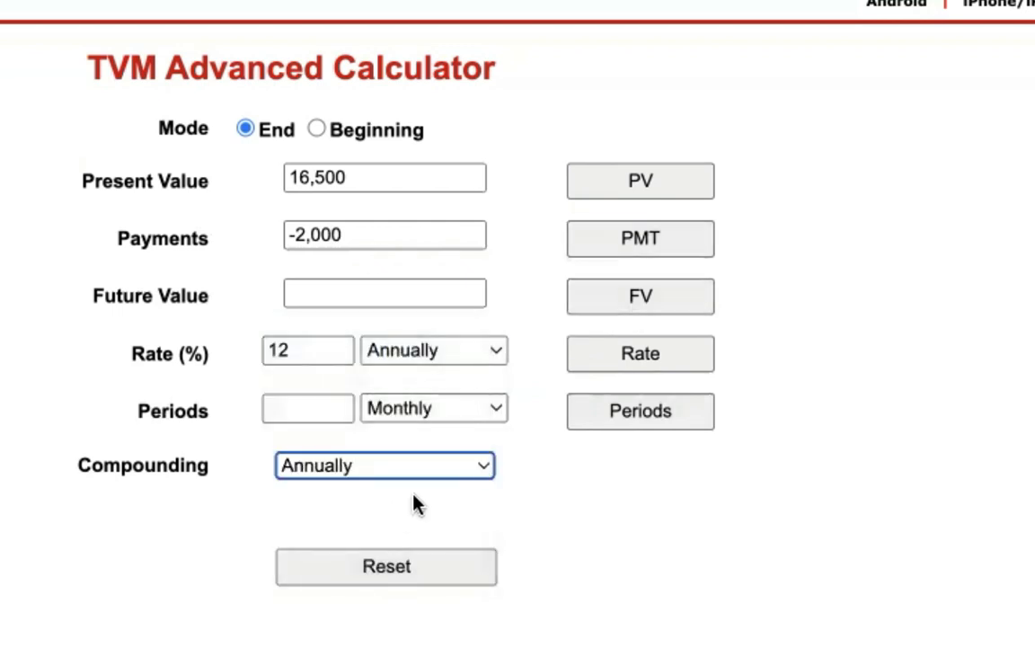
{"action": "left_click", "coordinate": [432, 474]}
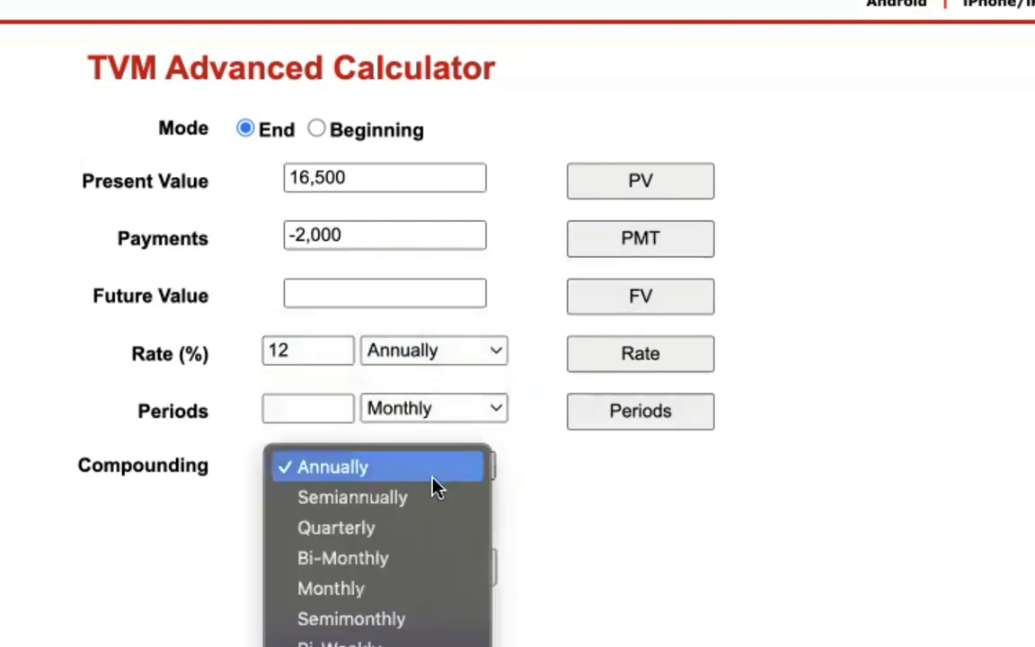
{"action": "left_click", "coordinate": [389, 589]}
{"action": "left_click", "coordinate": [656, 415]}
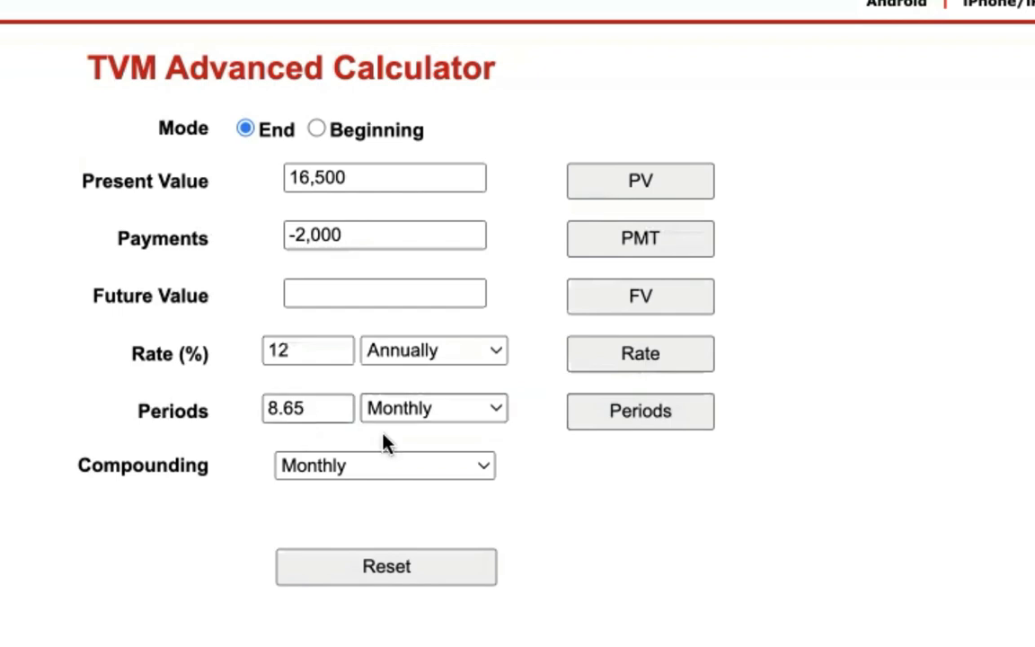
Step: Switch the compounding to Annually and recalculate the number of periods
{"action": "left_click", "coordinate": [436, 477]}
{"action": "left_click", "coordinate": [416, 351]}
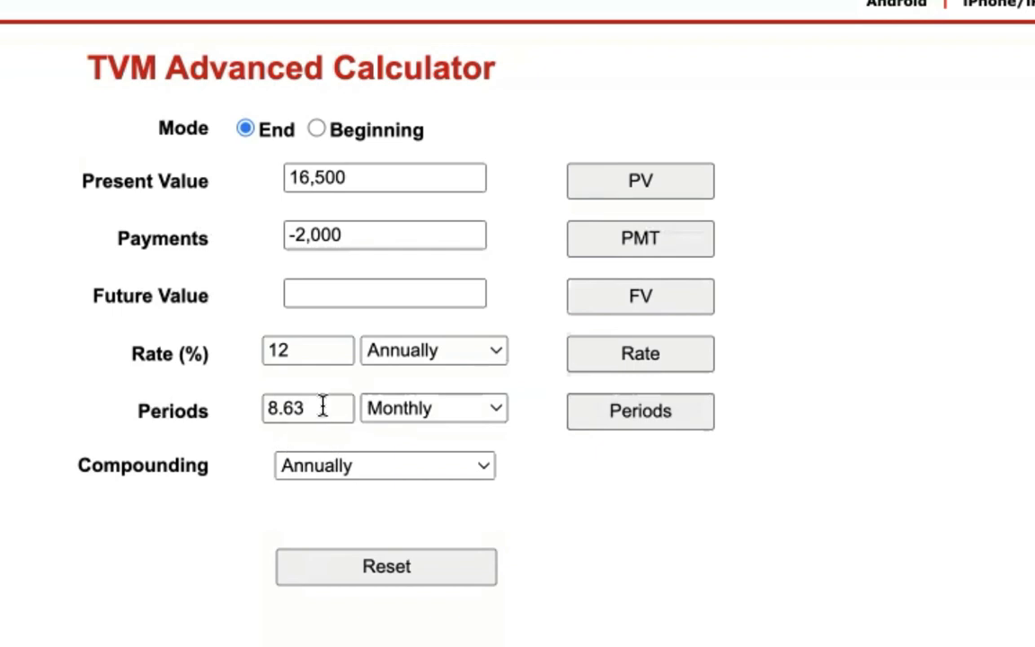
{"action": "left_click_drag", "start_coordinate": [315, 407], "coordinate": [250, 411]}
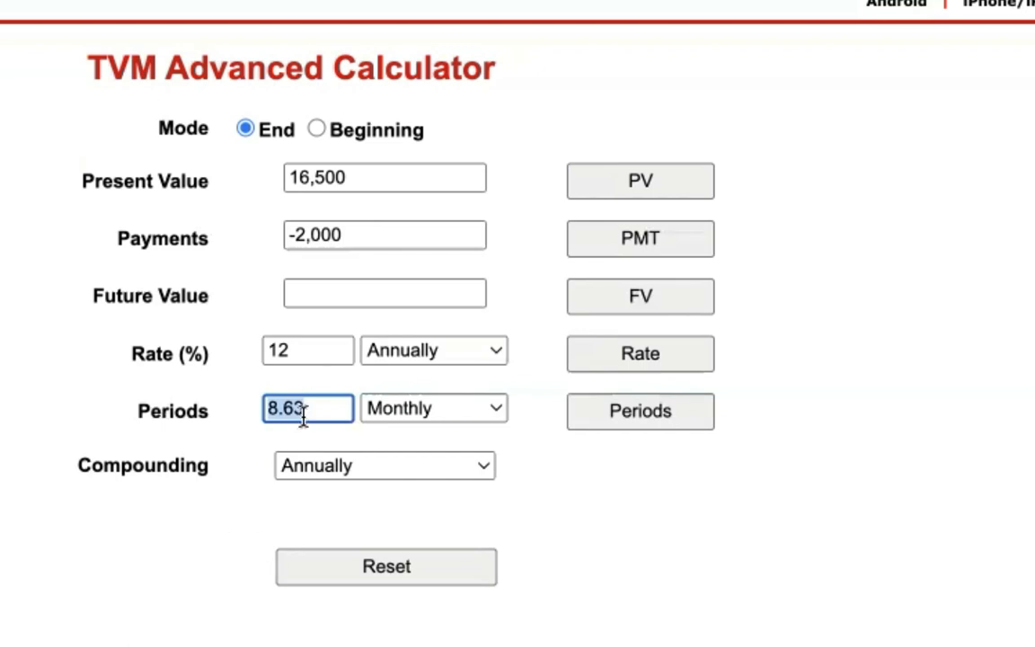
Step: Set the rate to 15% and the number of monthly periods to 9
{"action": "left_click", "coordinate": [312, 366]}
{"action": "double_click", "coordinate": [300, 346]}
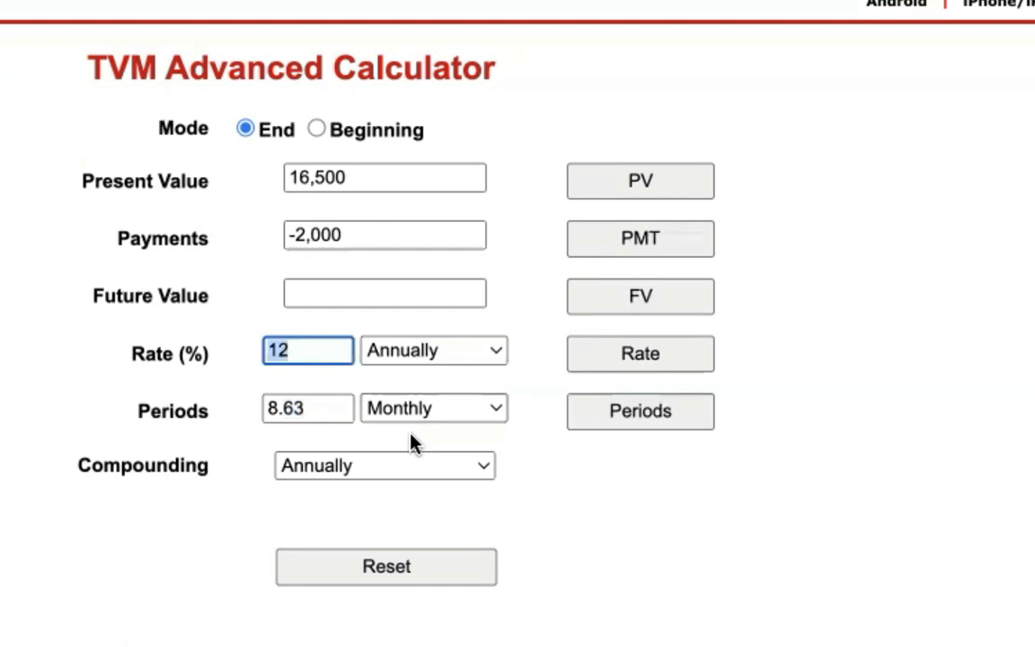
{"action": "type", "text": "15"}
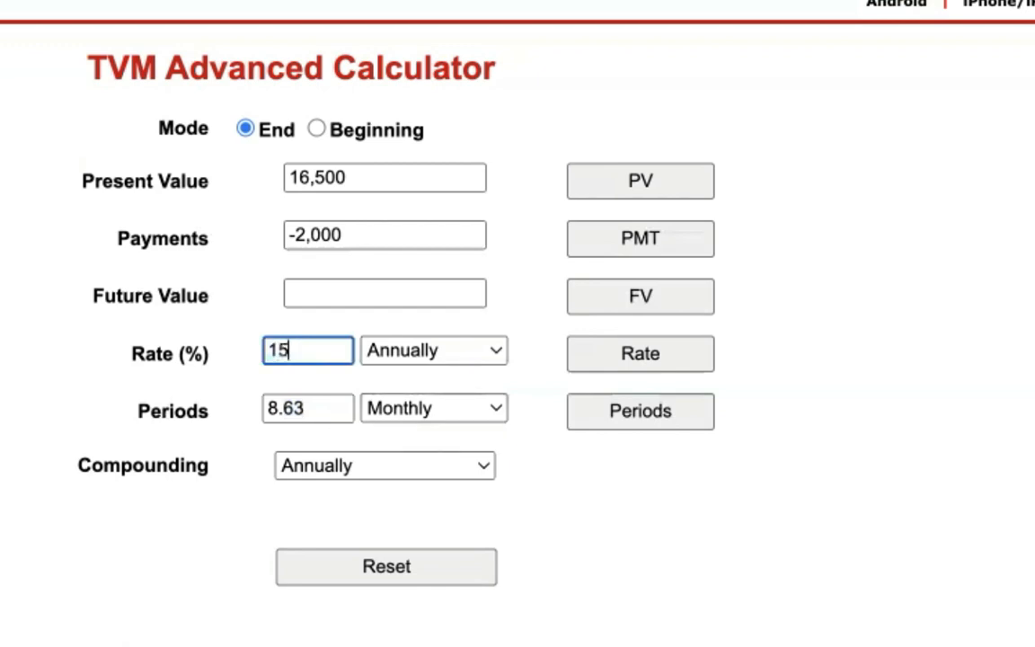
{"action": "left_click", "coordinate": [314, 404]}
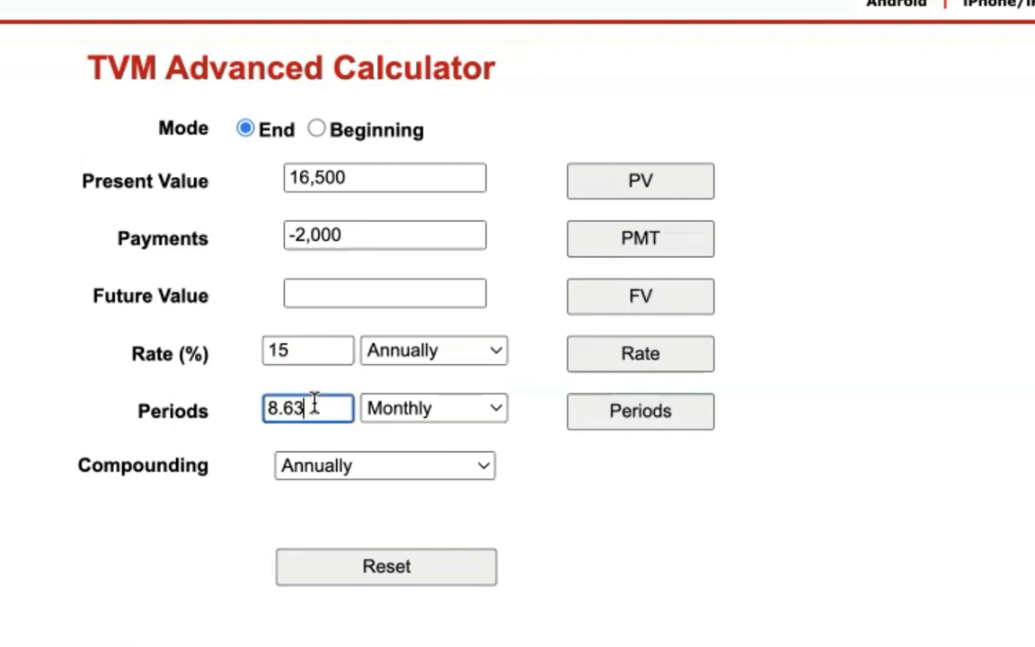
{"action": "left_click_drag", "start_coordinate": [316, 404], "coordinate": [242, 404]}
{"action": "type", "text": "9"}
Step: Make the payments amount positive, as 2,000
{"action": "left_click", "coordinate": [359, 236]}
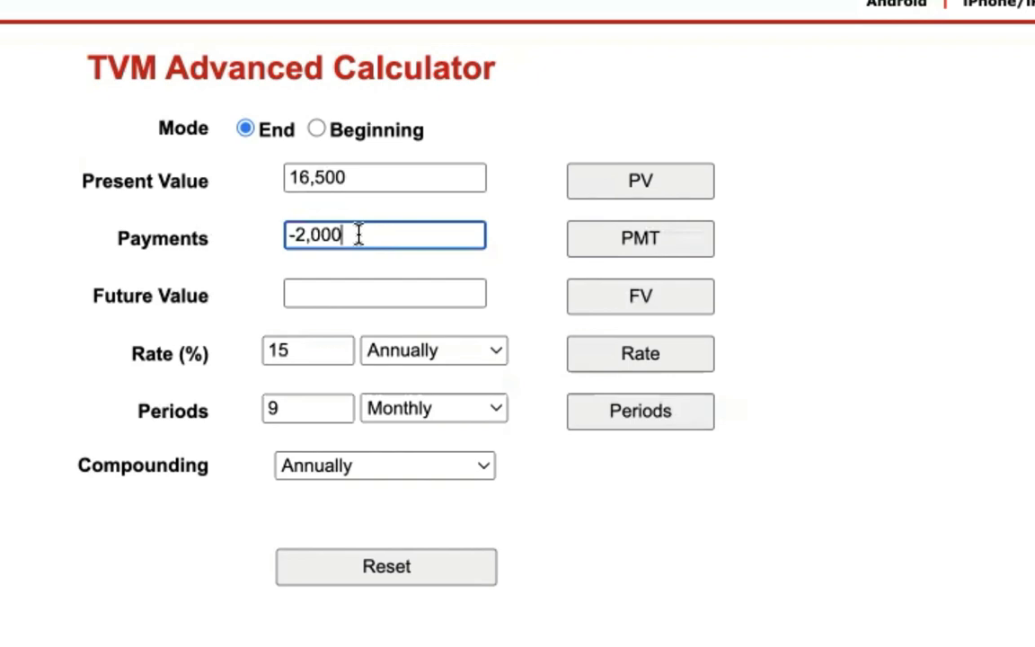
{"action": "key", "text": "super+a"}
{"action": "type", "text": "2,000"}
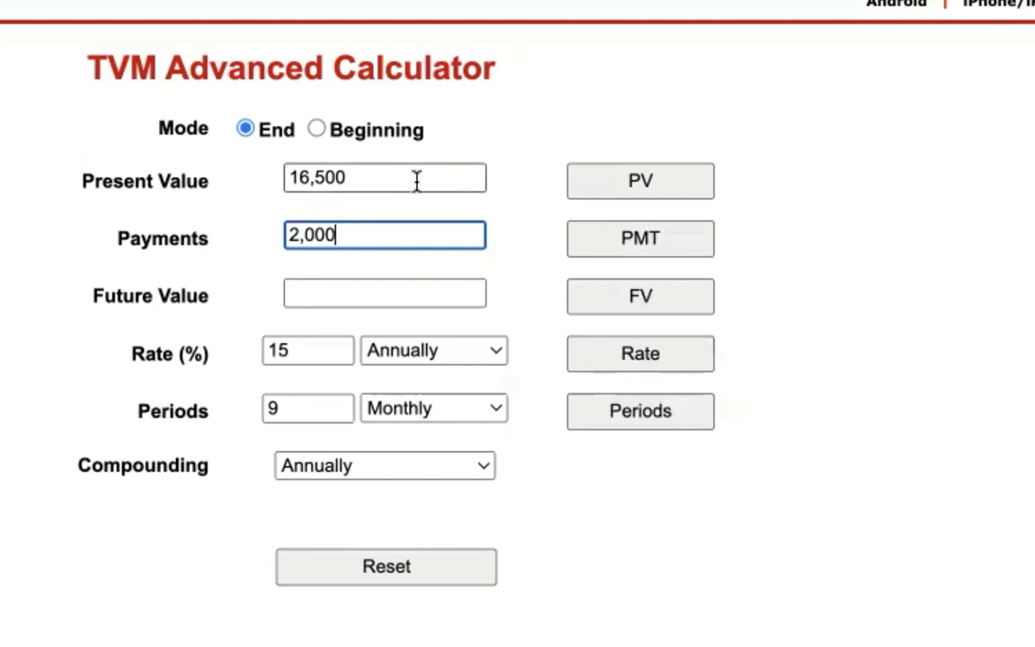
Step: Clear the present value and calculate it from the entered payments, rate and periods
{"action": "left_click_drag", "start_coordinate": [400, 178], "coordinate": [277, 176]}
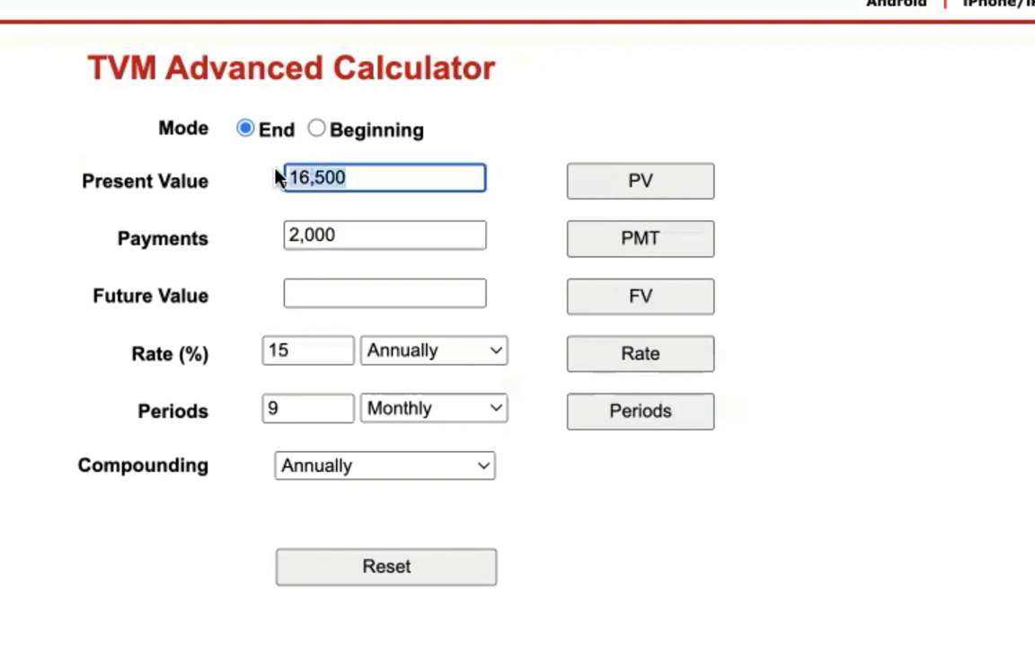
{"action": "key", "text": "BackSpace"}
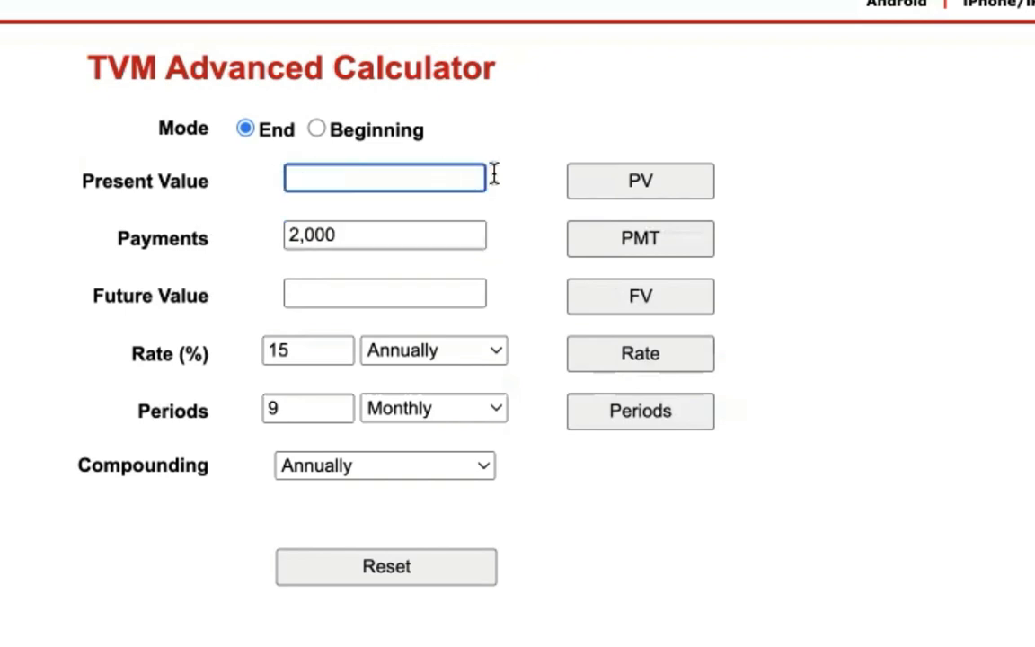
{"action": "left_click", "coordinate": [610, 191]}
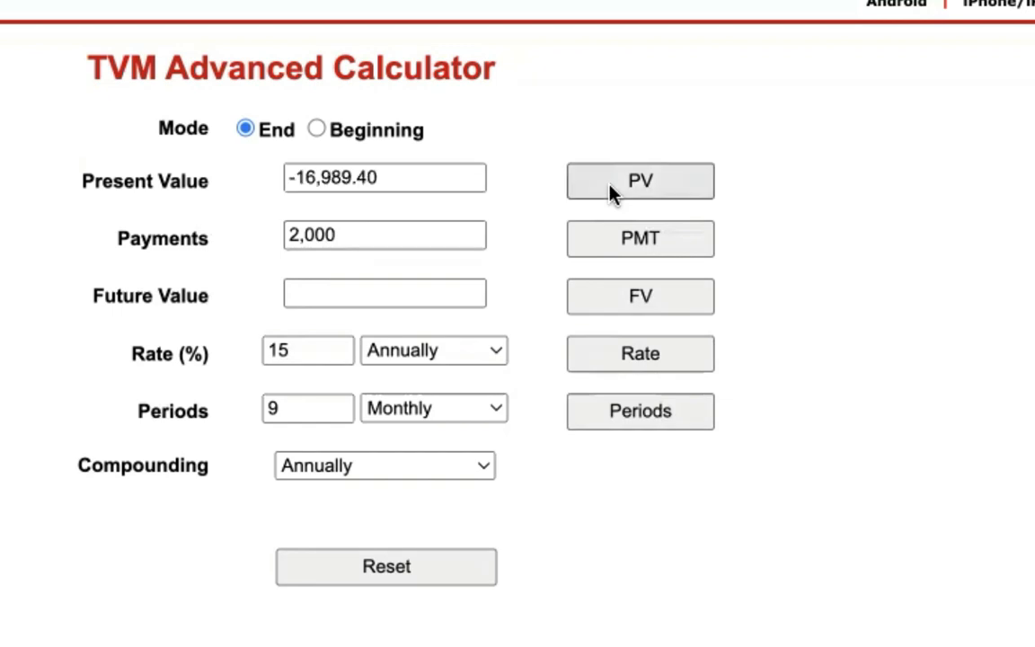
{"action": "left_click", "coordinate": [416, 179]}
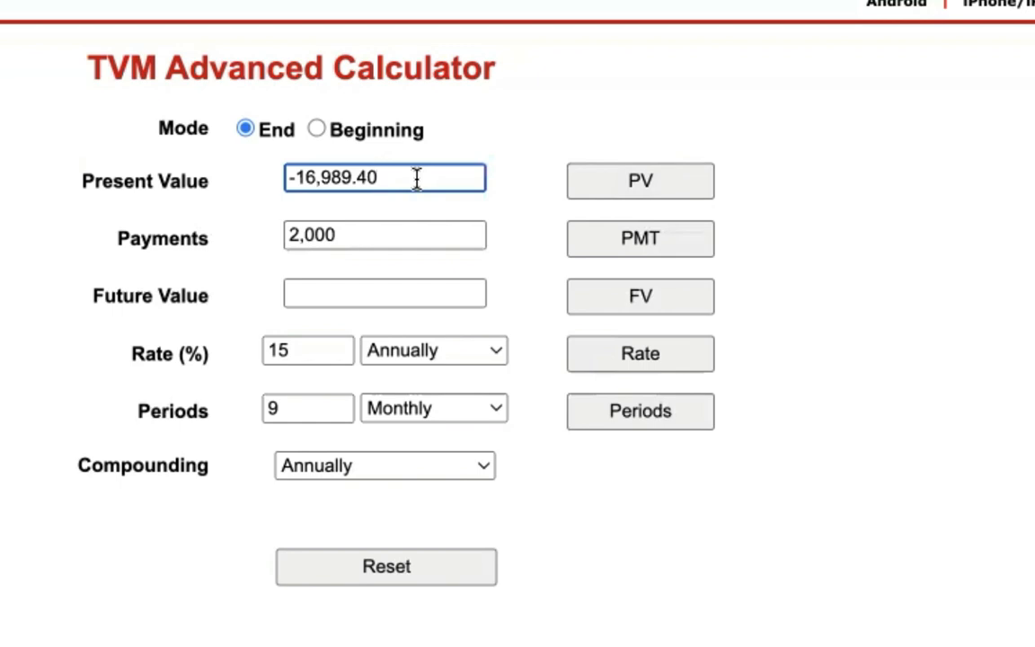
{"action": "left_click_drag", "start_coordinate": [389, 177], "coordinate": [256, 173]}
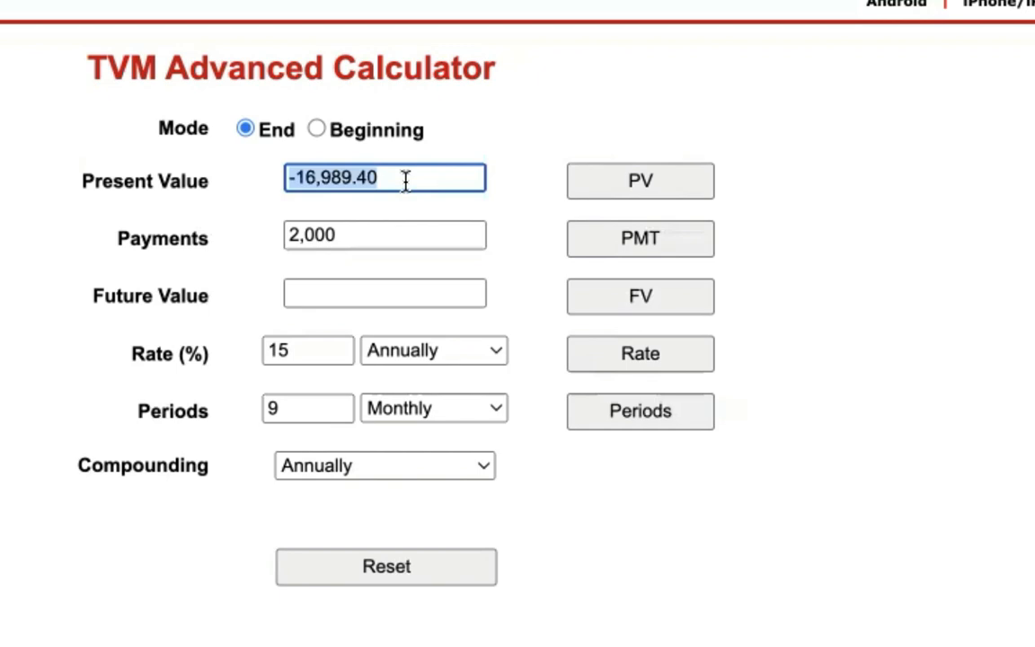
{"action": "left_click", "coordinate": [362, 238]}
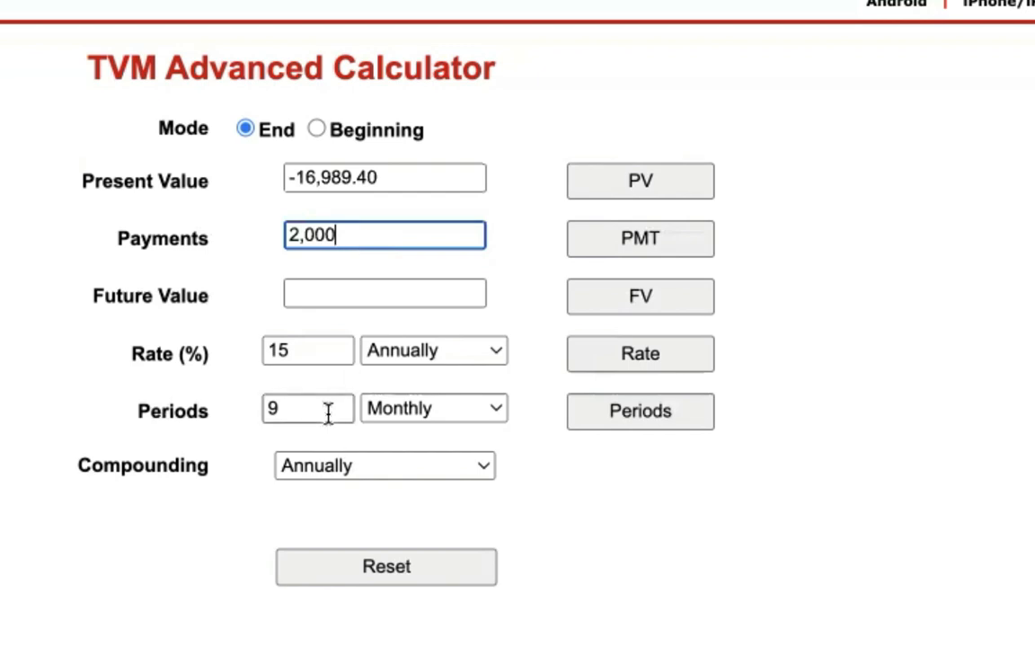
Step: Replace the calculated present value with -16,800
{"action": "left_click", "coordinate": [408, 171]}
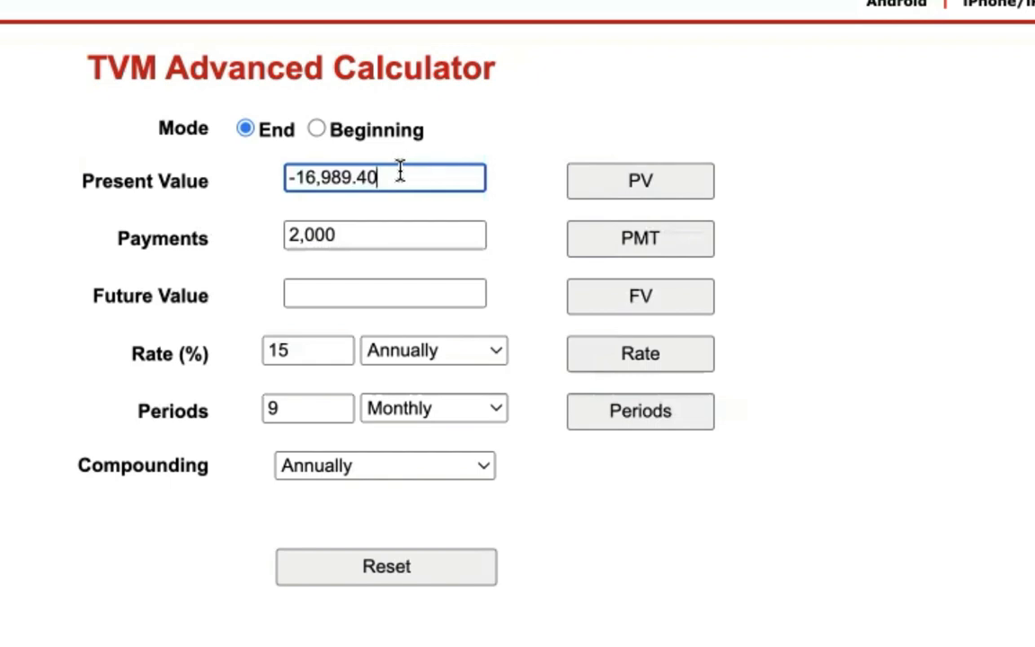
{"action": "key", "text": "ctrl+a"}
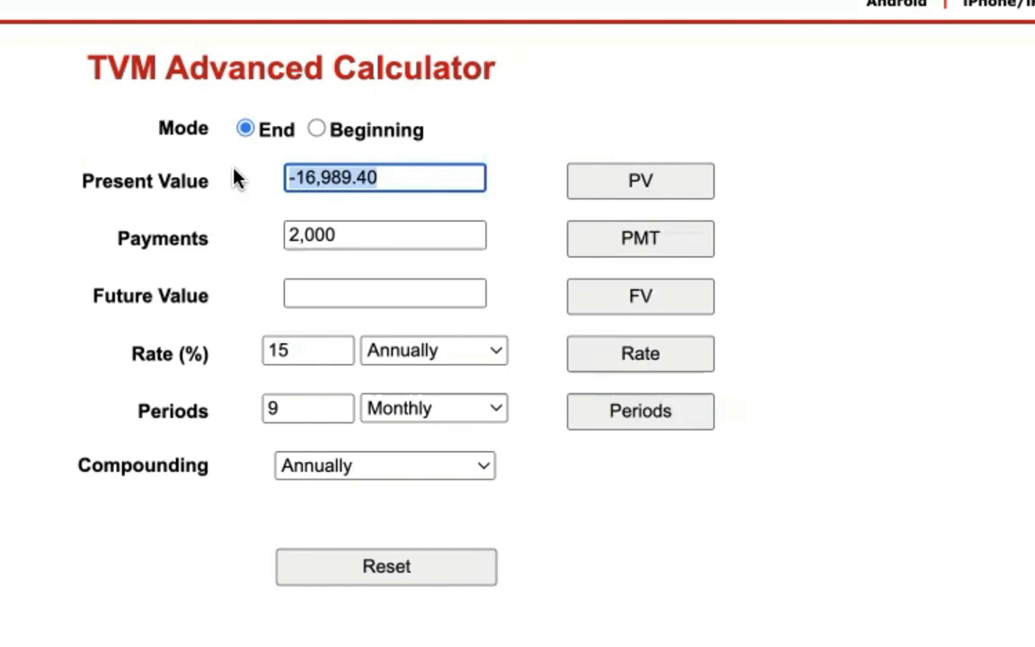
{"action": "type", "text": "-16800"}
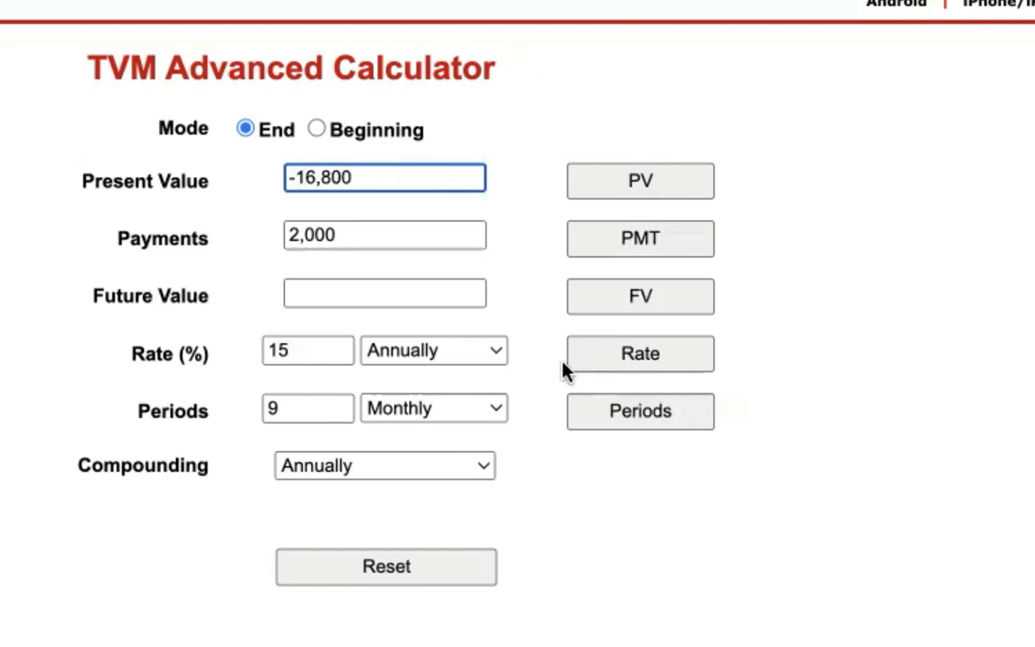
Step: Clear the rate and calculate it from the -16,800 present value, the payments and the number of periods
{"action": "left_click", "coordinate": [301, 346]}
{"action": "key", "text": "BackSpace"}
{"action": "key", "text": "BackSpace"}
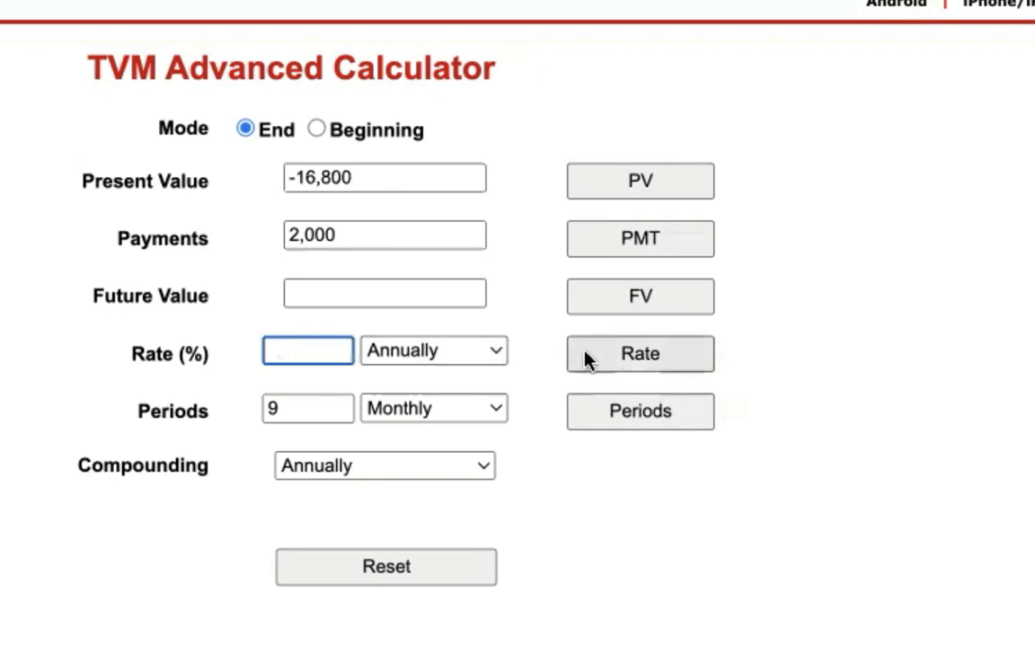
{"action": "left_click", "coordinate": [596, 357]}
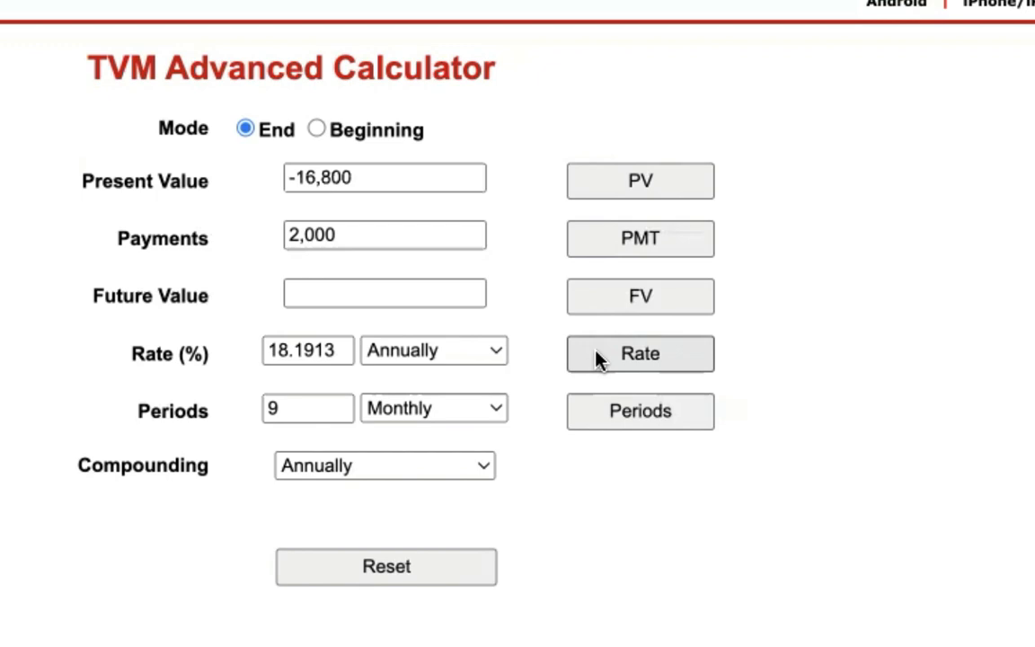
Step: Change the present value to -16,700 and recalculate the annual rate
{"action": "double_click", "coordinate": [337, 409]}
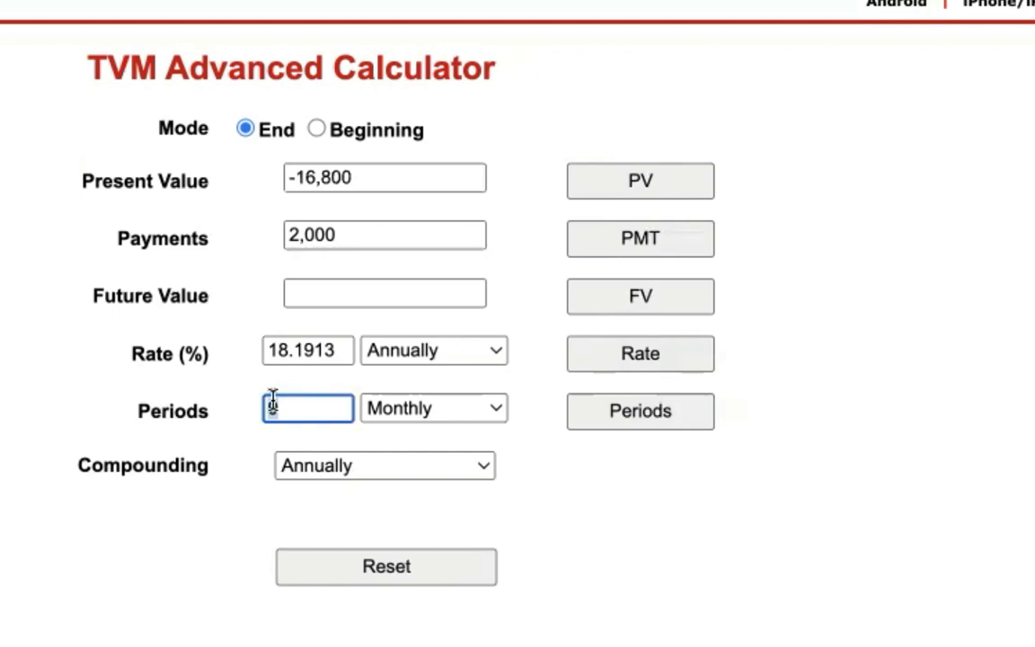
{"action": "left_click", "coordinate": [370, 178]}
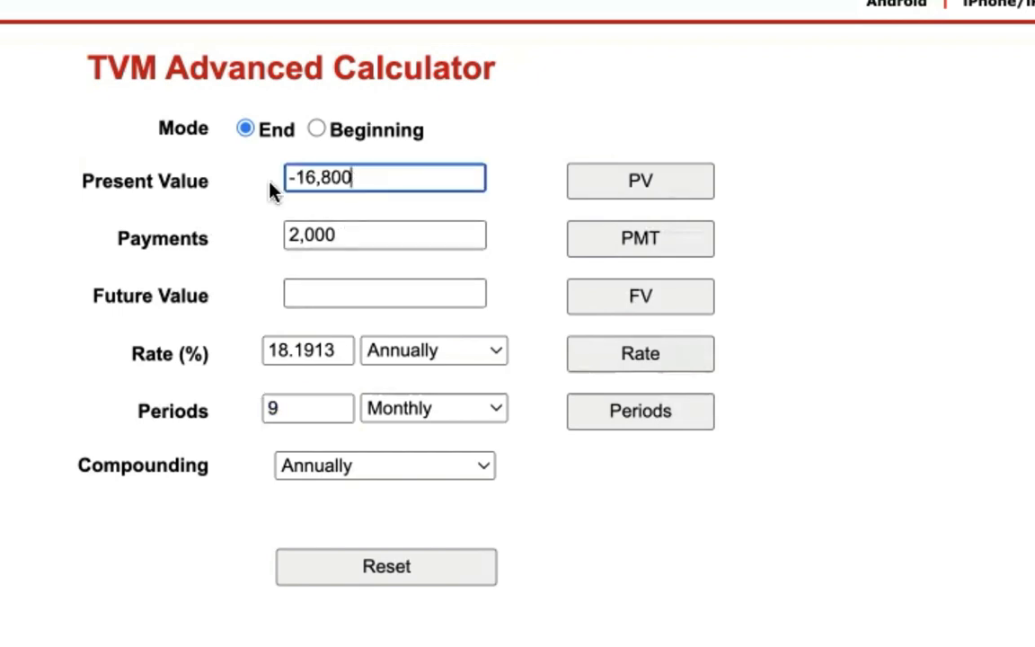
{"action": "left_click_drag", "start_coordinate": [287, 178], "coordinate": [347, 179]}
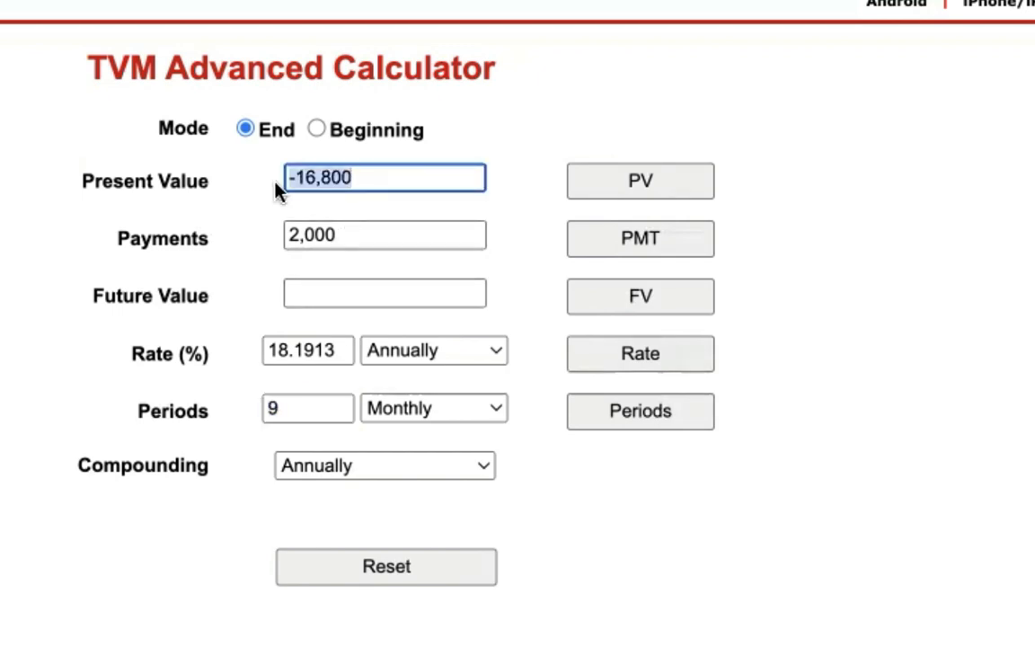
{"action": "left_click", "coordinate": [349, 179]}
{"action": "key", "text": "BackSpace"}
{"action": "key", "text": "BackSpace"}
{"action": "key", "text": "BackSpace"}
{"action": "key", "text": "BackSpace"}
{"action": "key", "text": "BackSpace"}
{"action": "key", "text": "BackSpace"}
{"action": "type", "text": "16,700"}
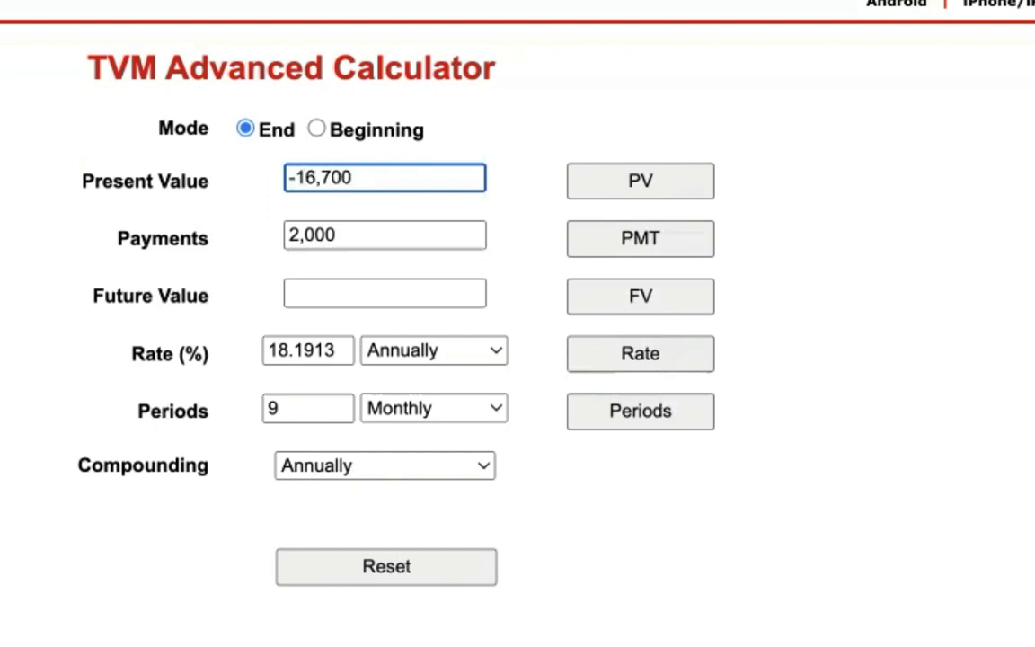
{"action": "left_click", "coordinate": [616, 356]}
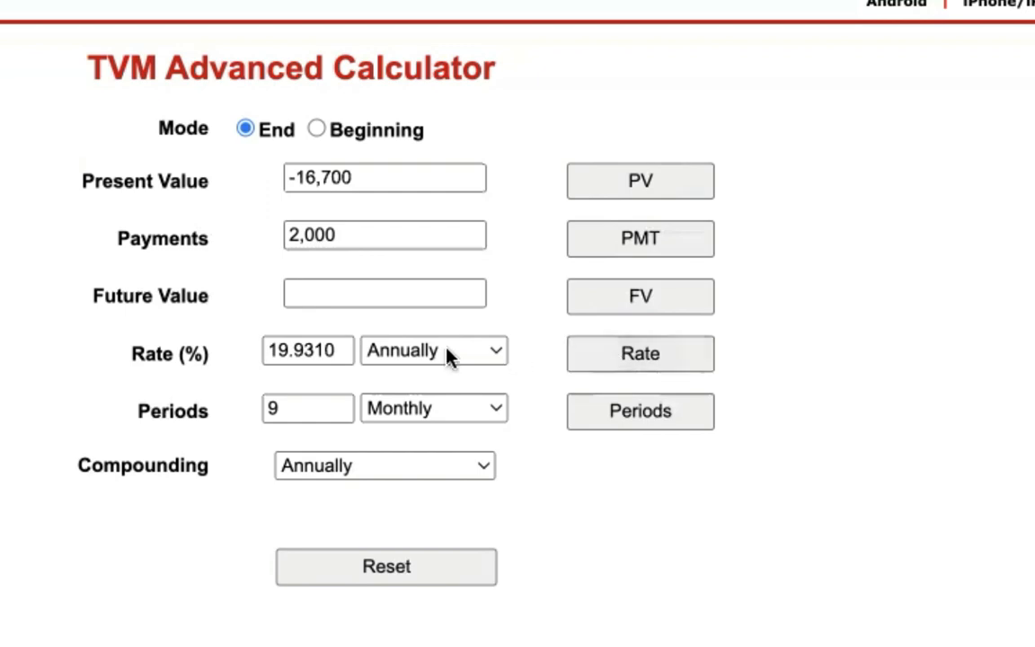
Step: Set the annual rate to 20%, then clear the present value and recalculate it
{"action": "left_click_drag", "start_coordinate": [332, 356], "coordinate": [243, 341]}
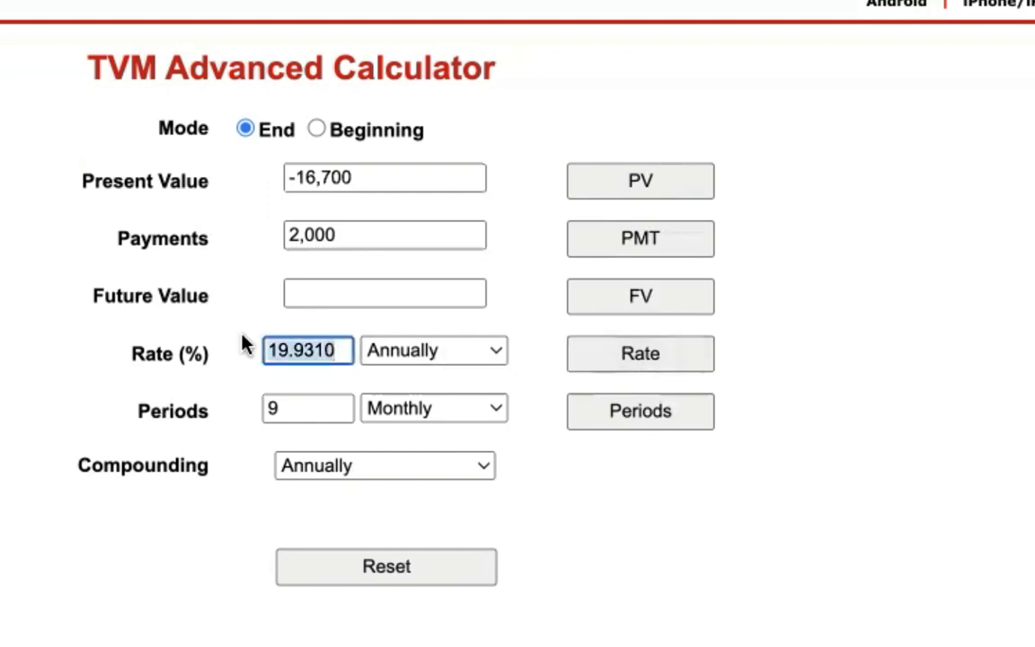
{"action": "type", "text": "20"}
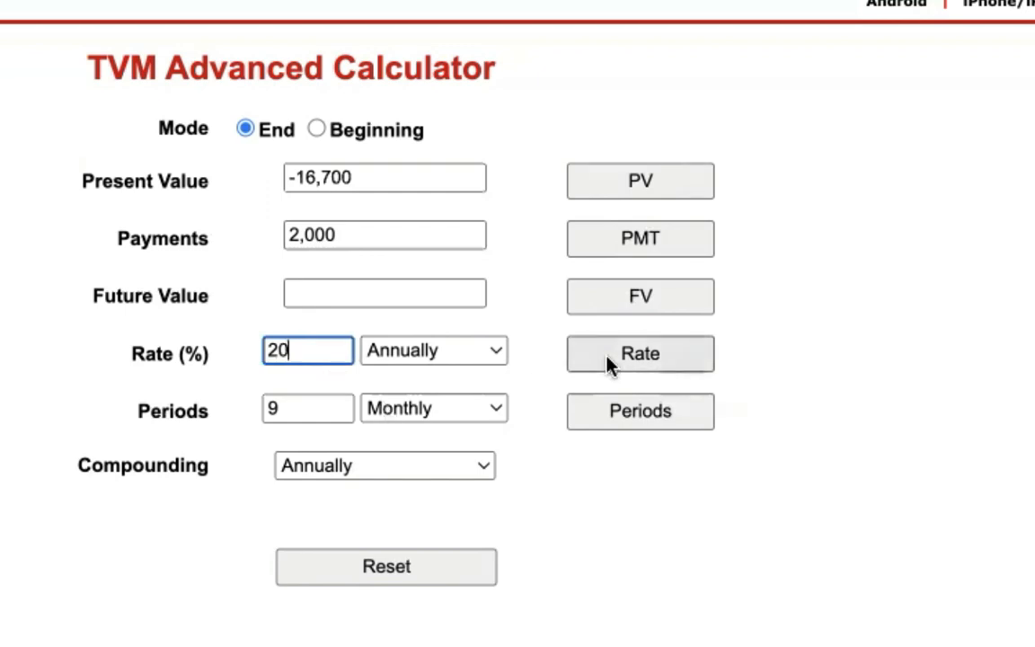
{"action": "left_click", "coordinate": [397, 177]}
{"action": "key", "text": "ctrl+a"}
{"action": "key", "text": "BackSpace"}
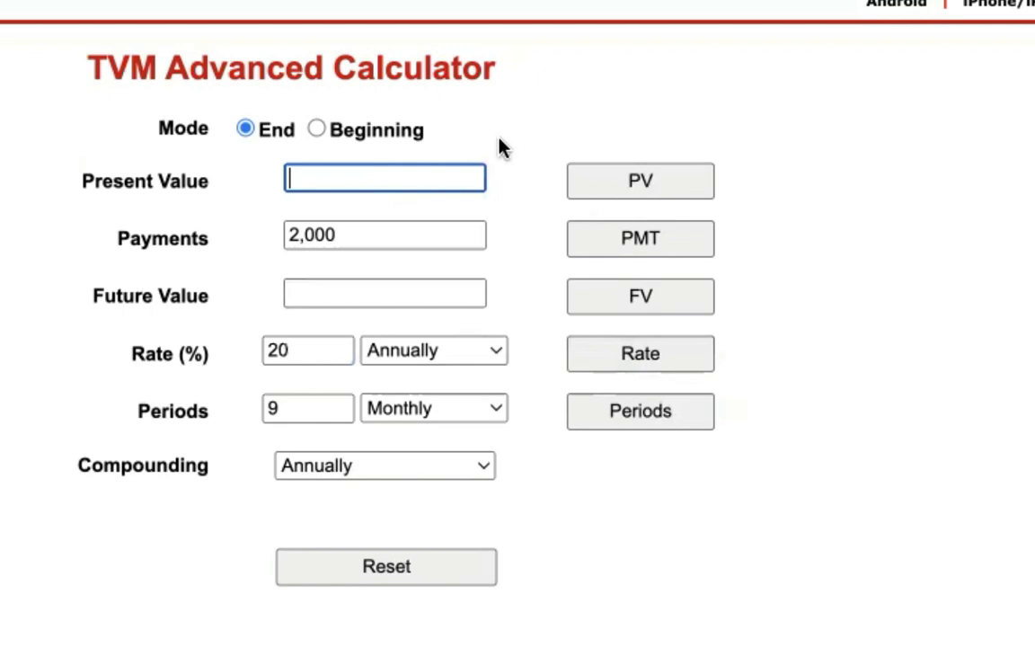
{"action": "left_click", "coordinate": [617, 184]}
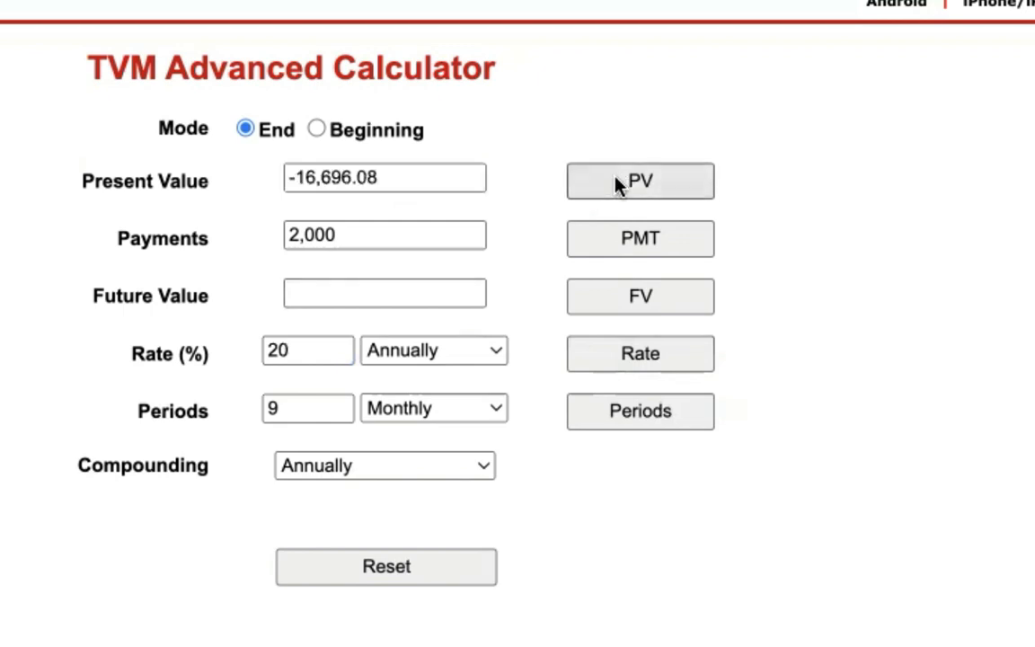